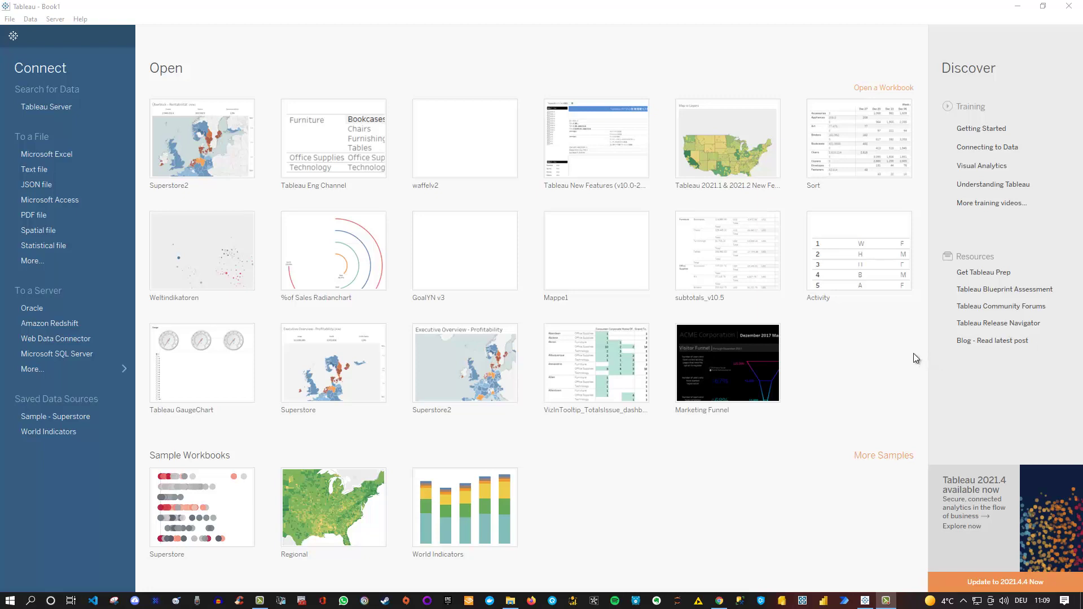
# Step: Connect Flugdaten.csv as a text-file data source
pyautogui.click(45, 169)
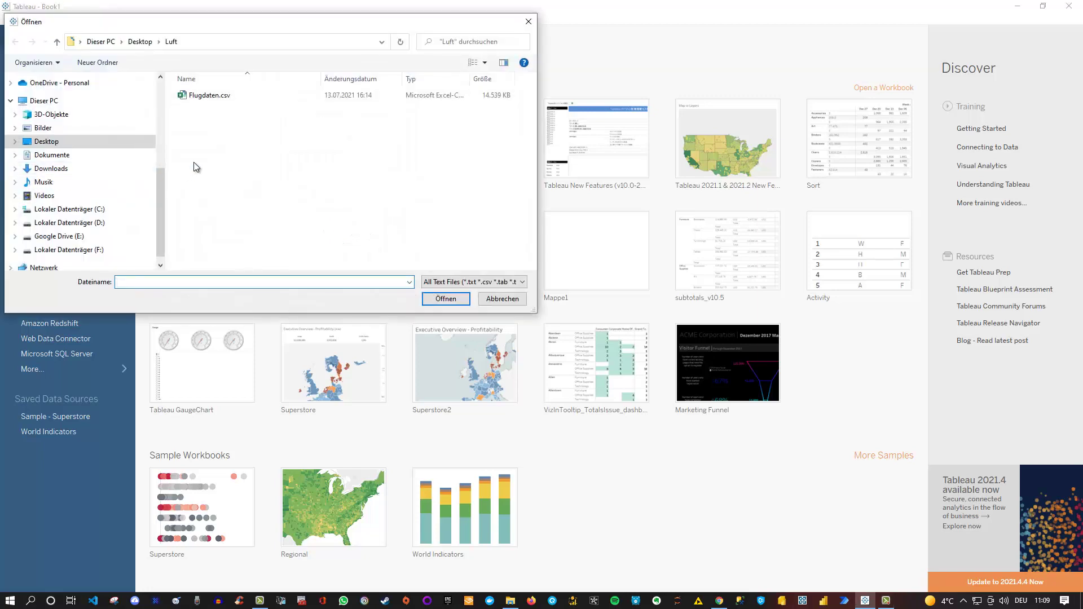
pyautogui.click(209, 96)
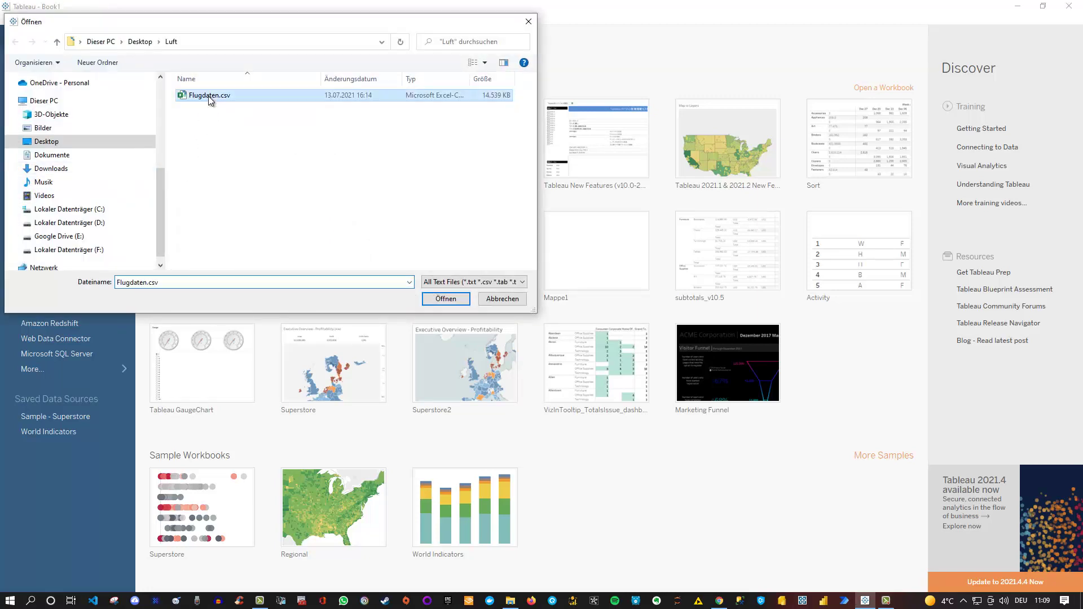
pyautogui.doubleClick(208, 96)
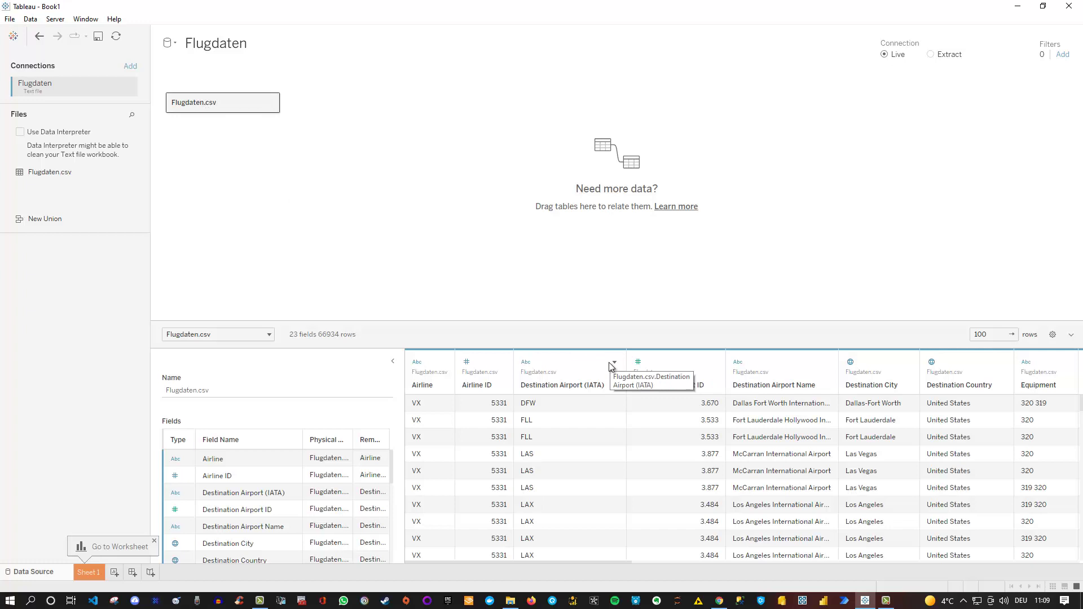
# Step: Collapse Table Details and scroll the preview grid to review the 23 flight-data columns
pyautogui.click(394, 362)
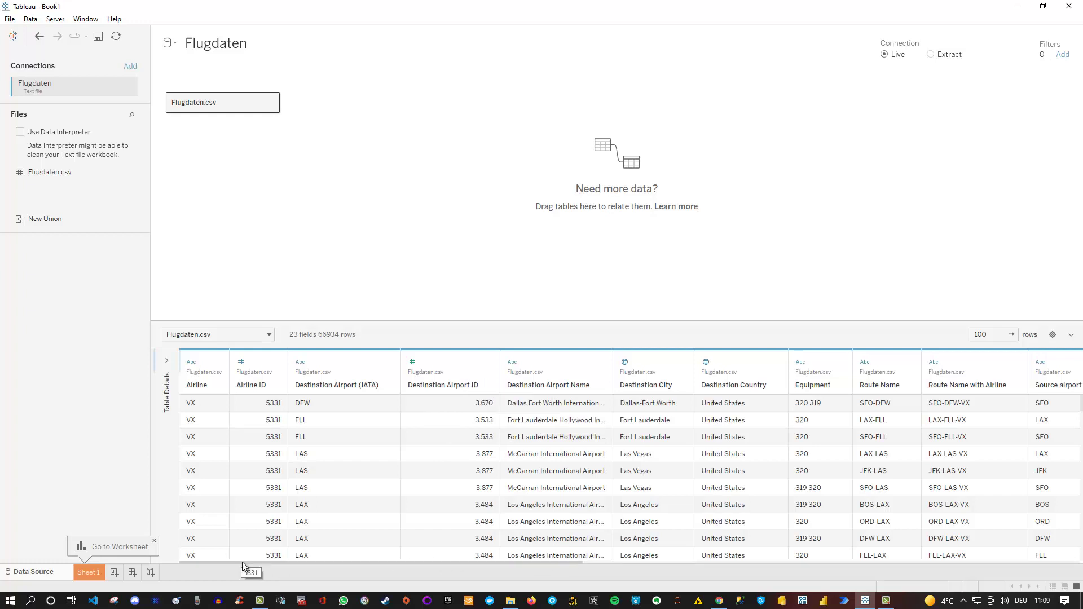
pyautogui.moveTo(242, 562); pyautogui.dragTo(514, 599)
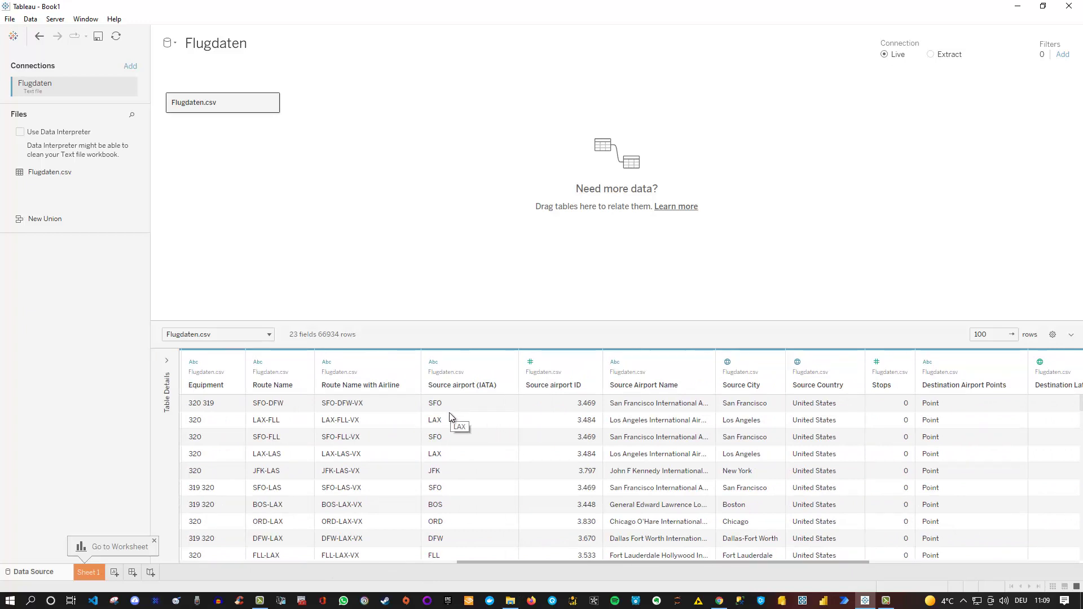
pyautogui.moveTo(564, 563); pyautogui.dragTo(760, 577)
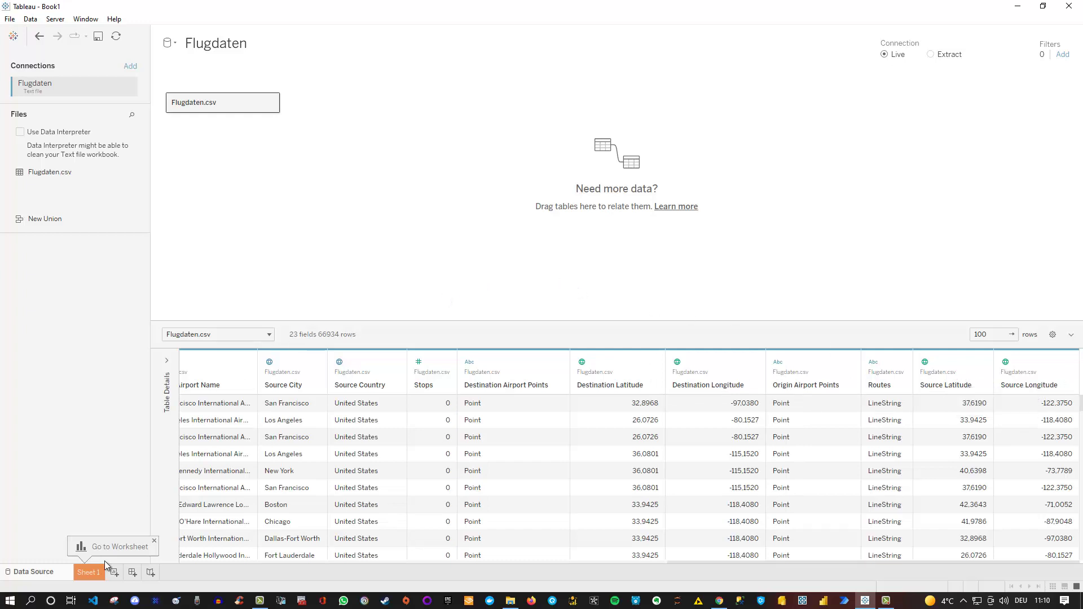
pyautogui.click(88, 571)
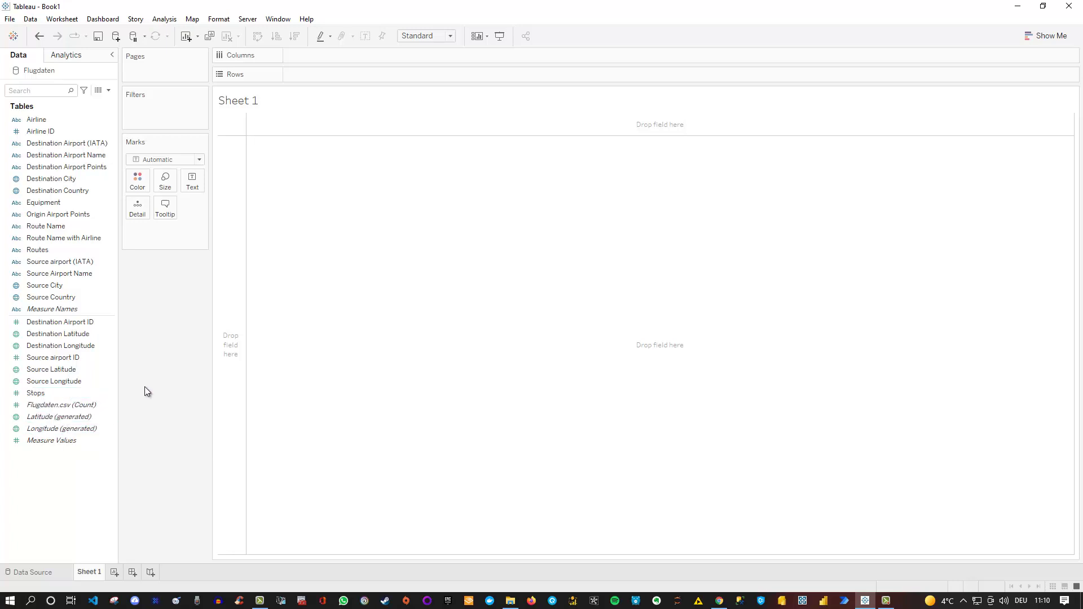
pyautogui.click(76, 335)
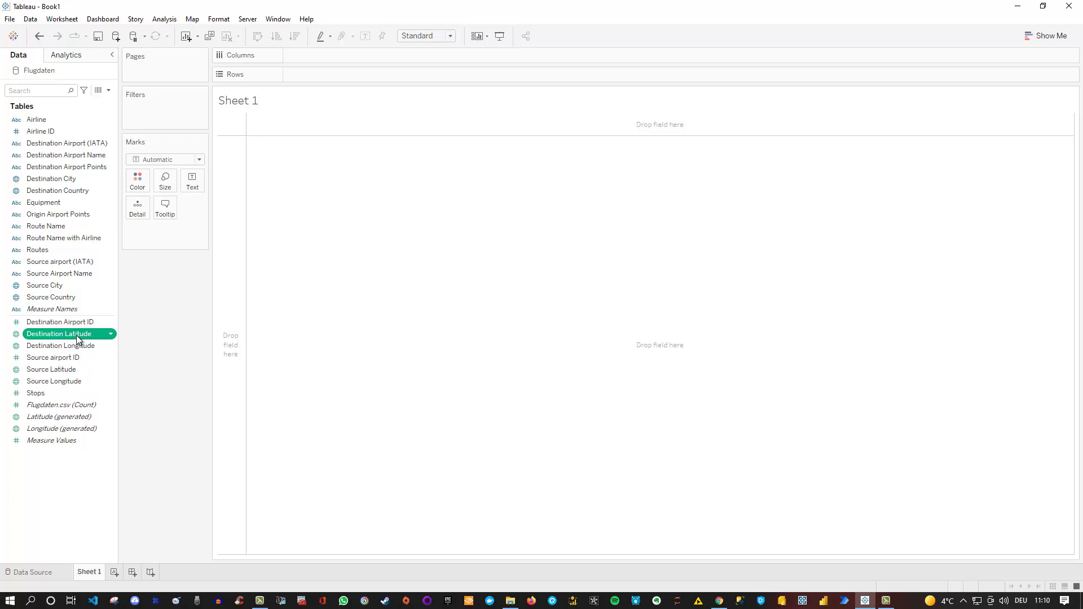
pyautogui.keyDown('ctrl'); pyautogui.click(75, 346); pyautogui.keyUp('ctrl')
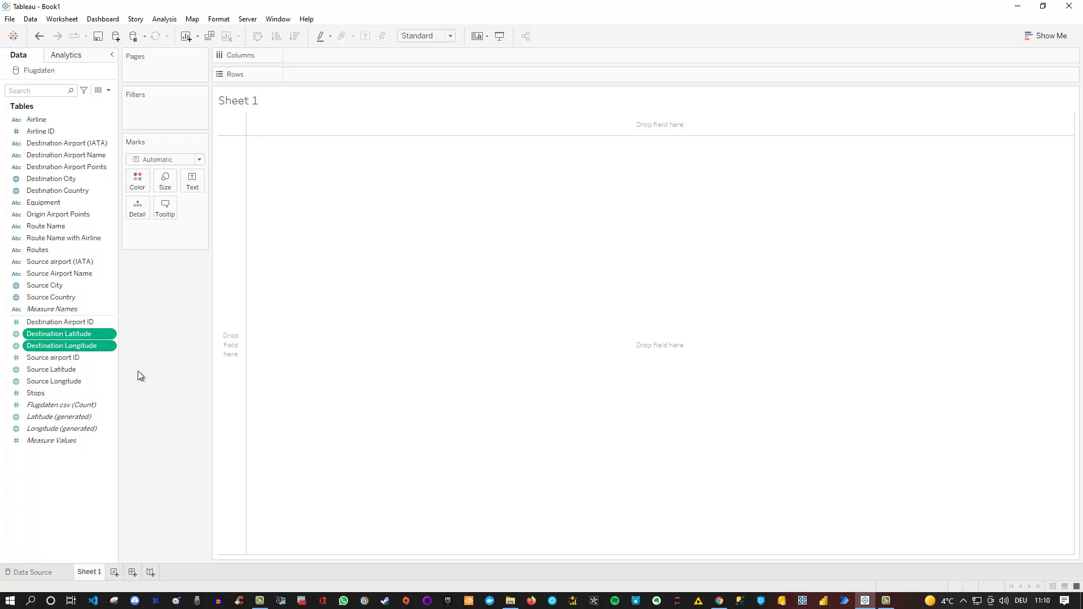
pyautogui.keyDown('ctrl'); pyautogui.click(72, 374); pyautogui.keyUp('ctrl')
pyautogui.click(71, 373)
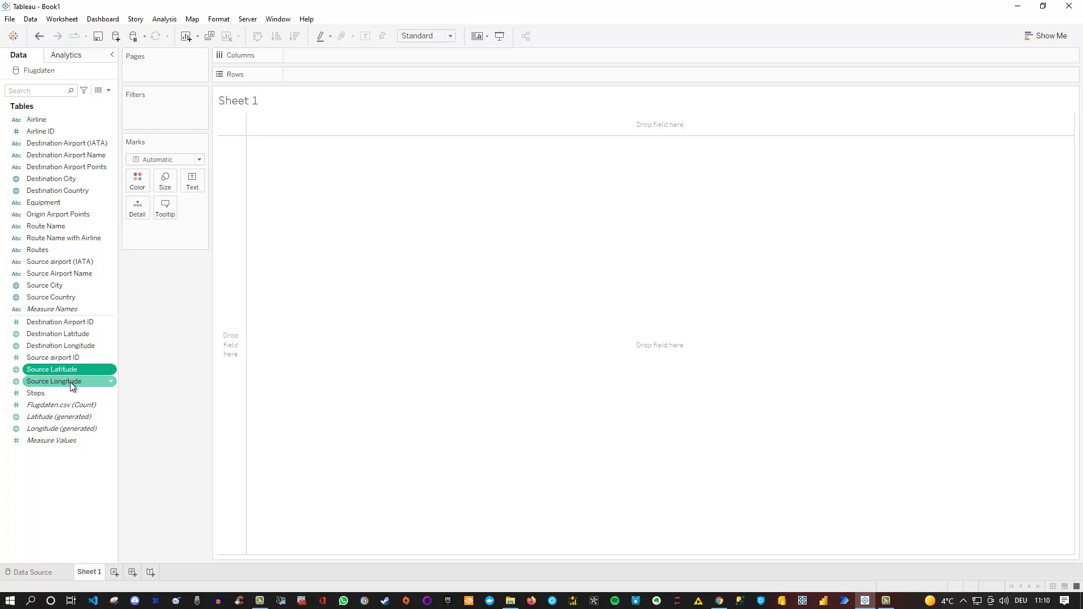
pyautogui.keyDown('ctrl'); pyautogui.click(70, 382); pyautogui.keyUp('ctrl')
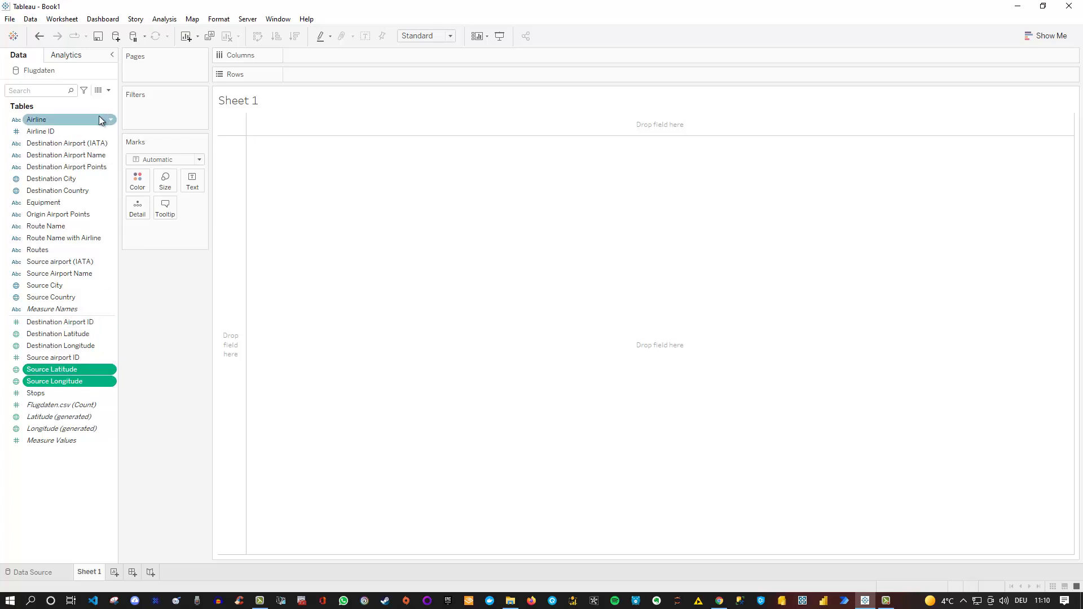
# Step: Create a calculated field named Source as MAKEPOINT([Source Latitude],[Source Longitude])
pyautogui.click(108, 90)
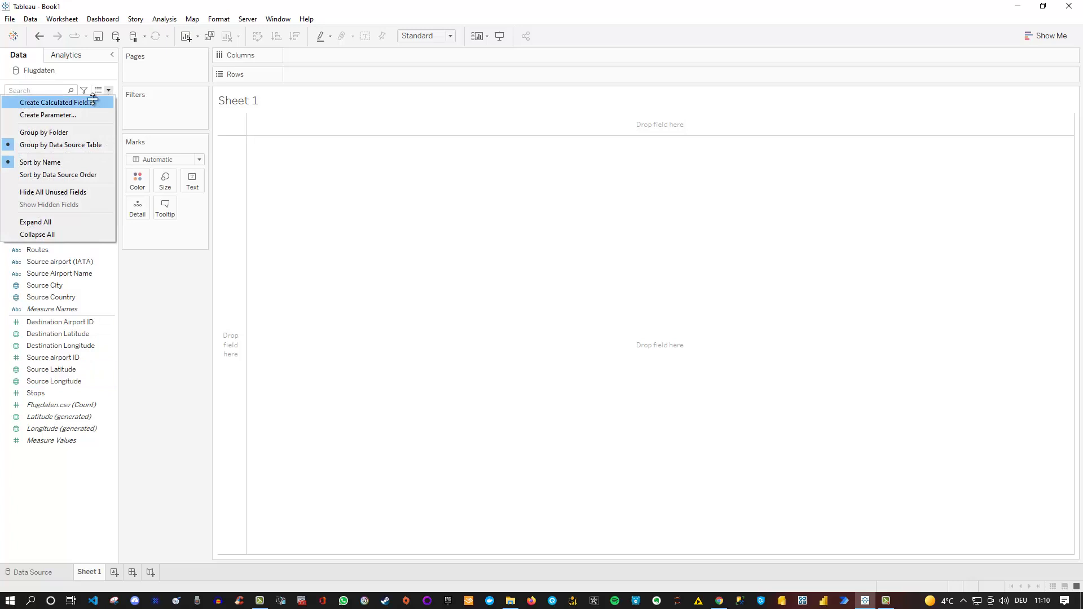
pyautogui.click(99, 102)
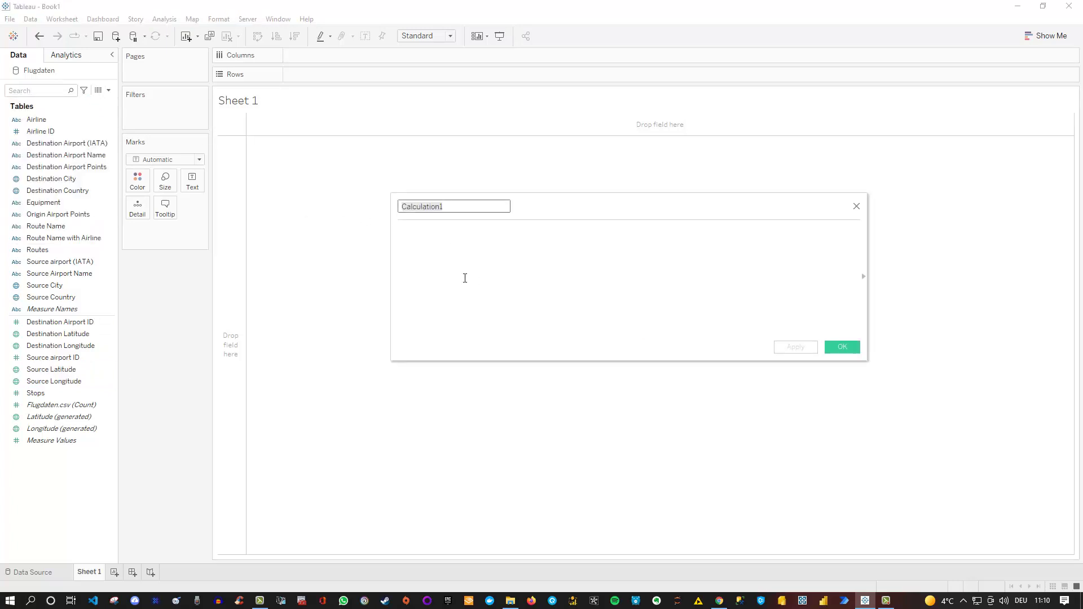
pyautogui.write('Source')
pyautogui.press('Tab')
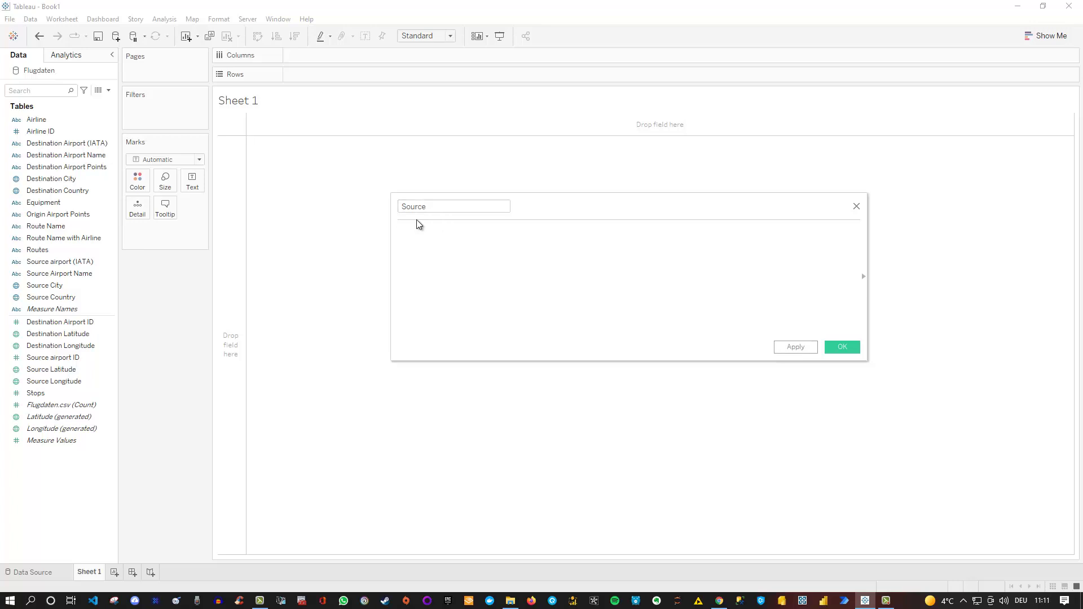
pyautogui.write('Makepo')
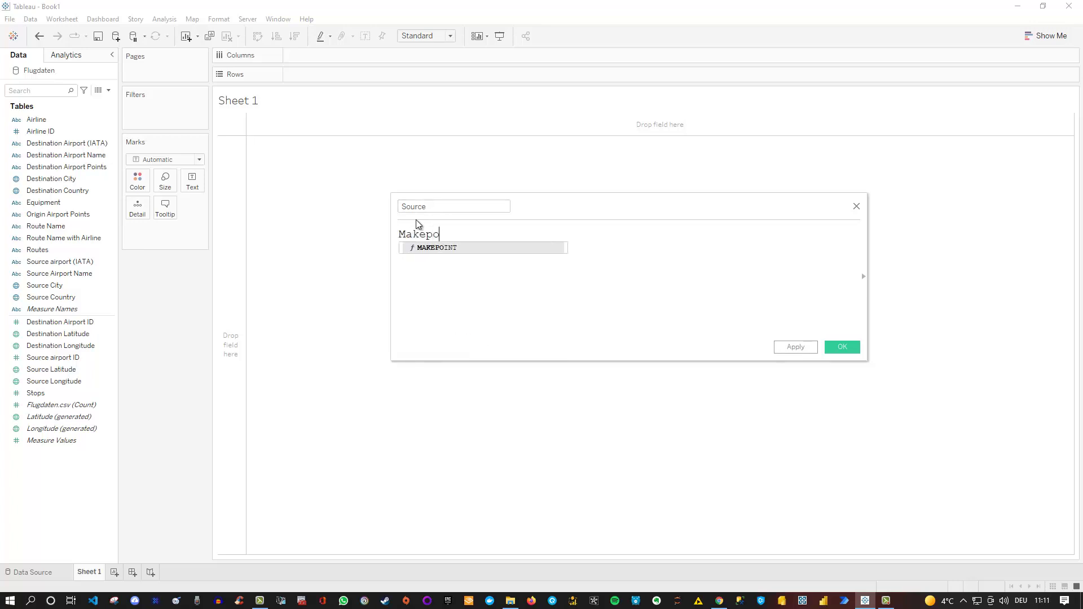
pyautogui.press('Return')
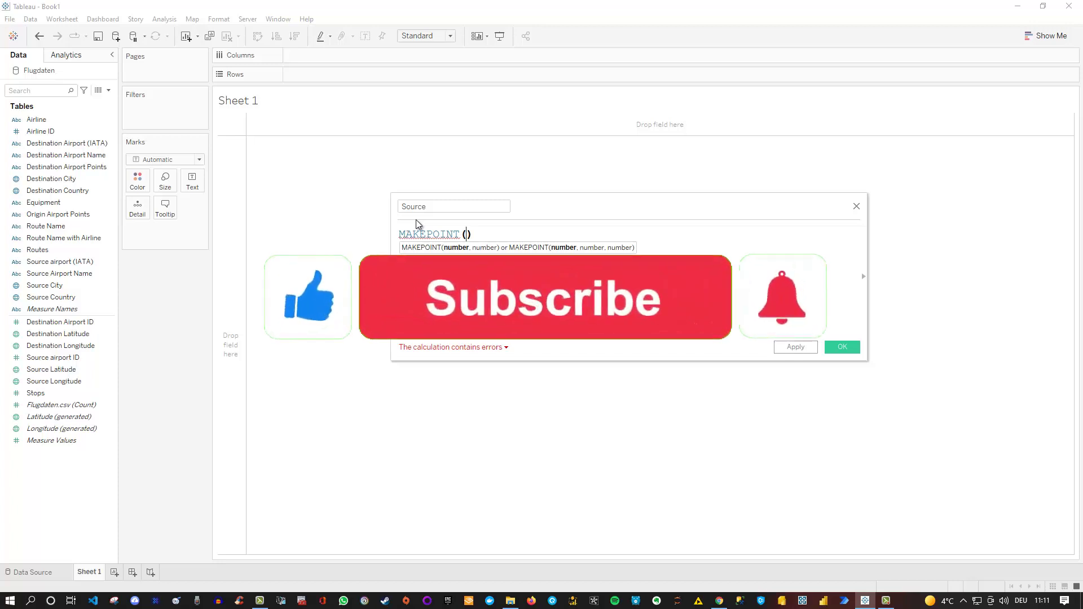
pyautogui.write('source')
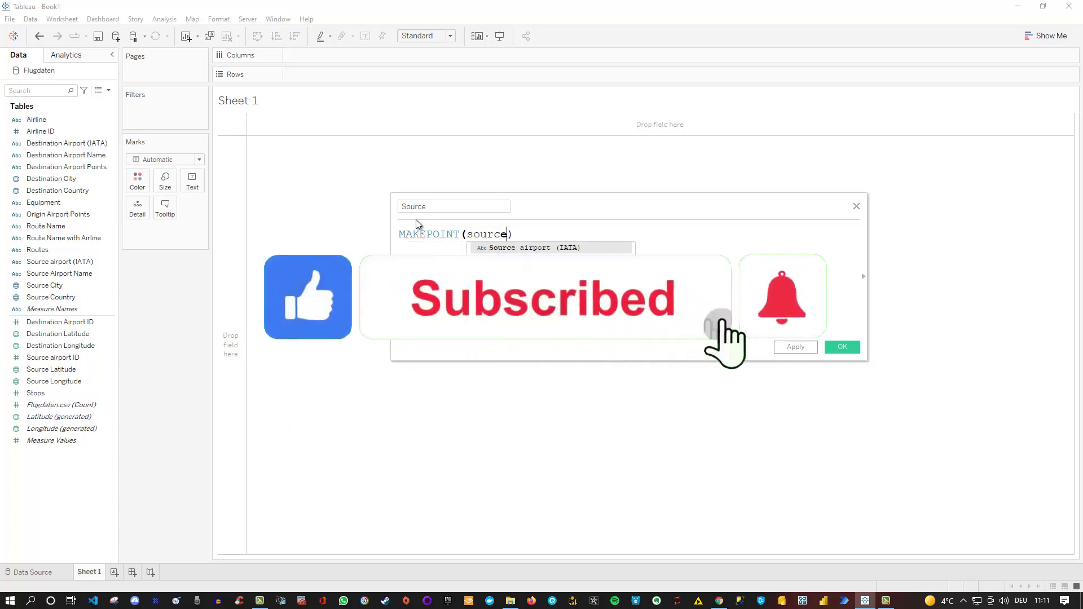
pyautogui.write(' la')
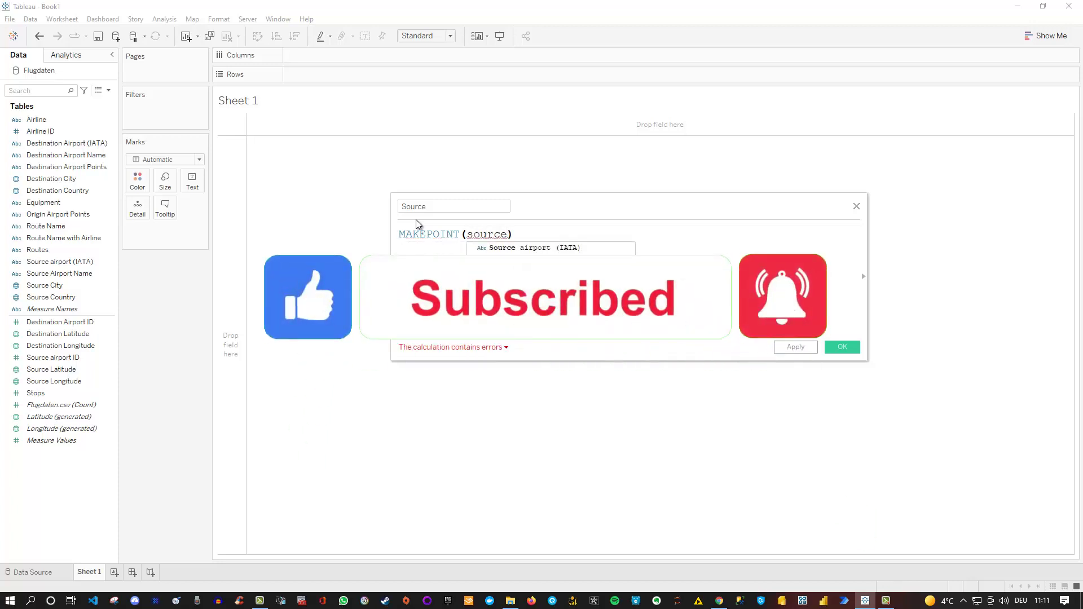
pyautogui.press('Return')
pyautogui.write(',source')
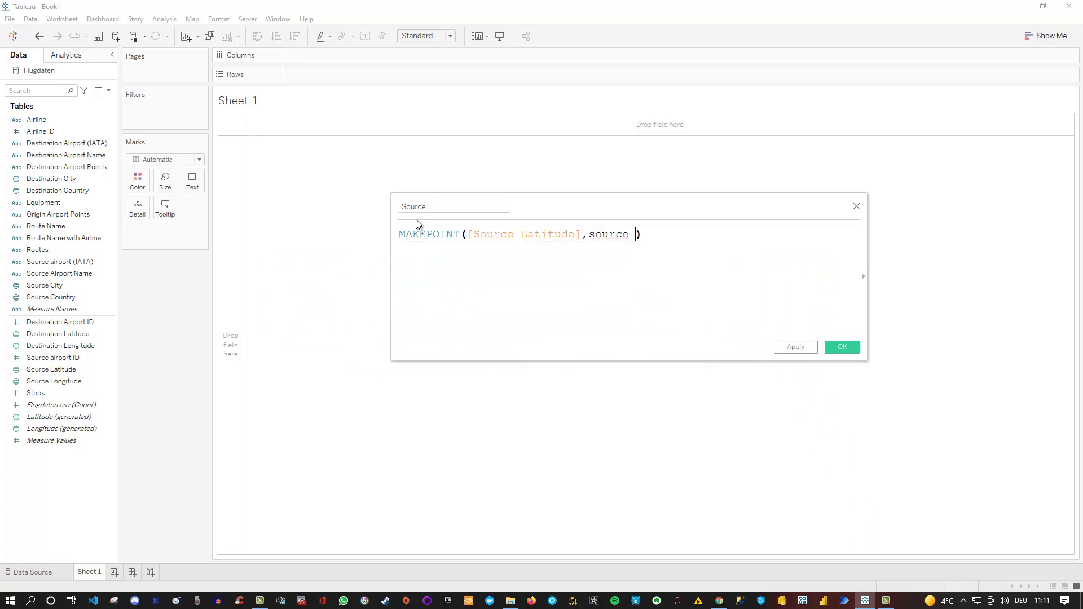
pyautogui.write(' lo')
pyautogui.press('Return')
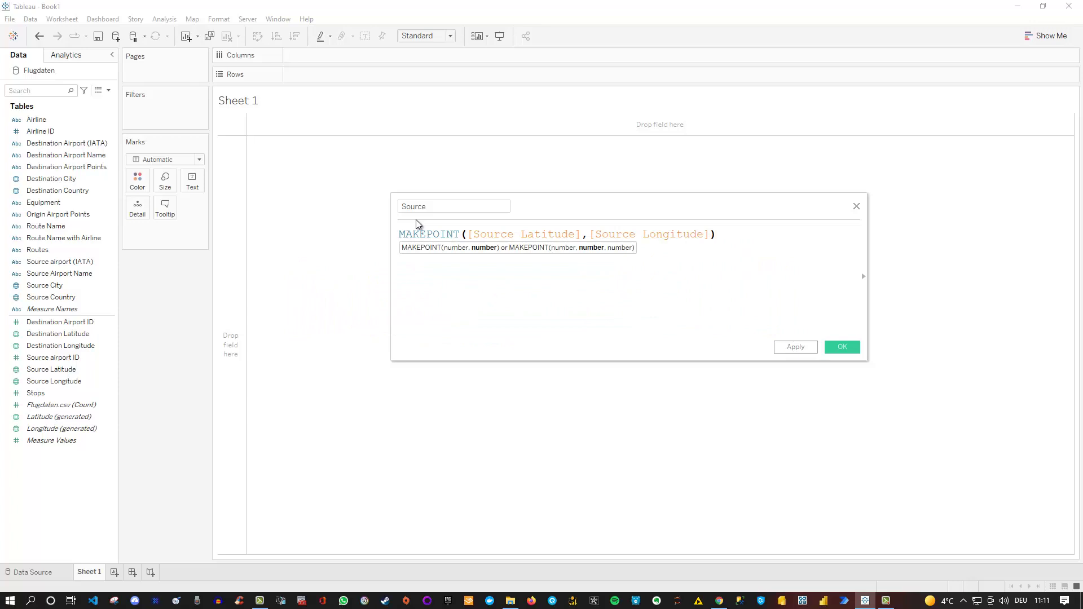
pyautogui.doubleClick(407, 207)
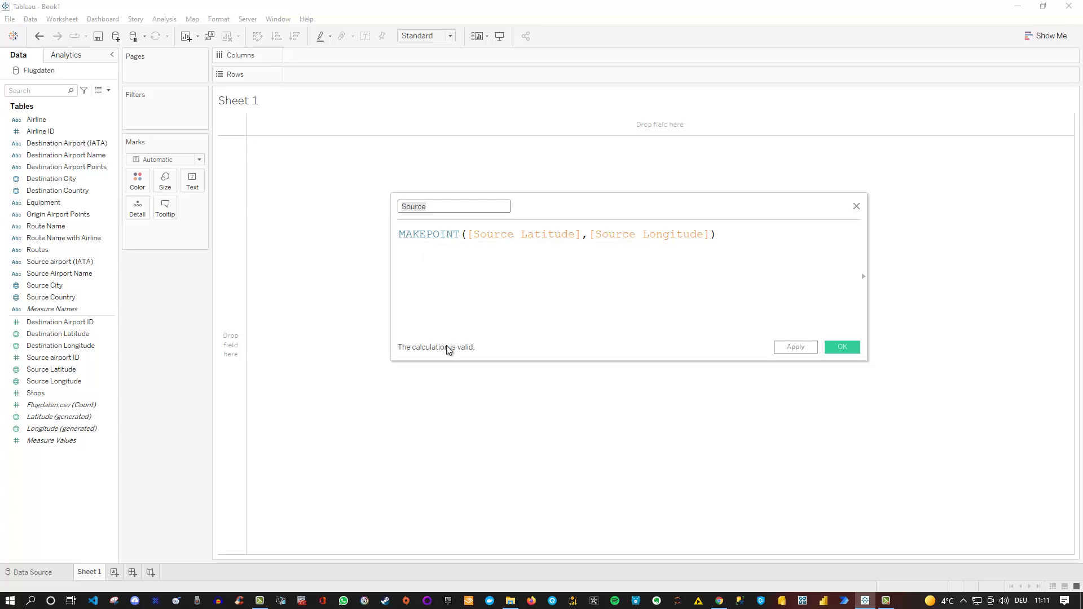
pyautogui.click(851, 348)
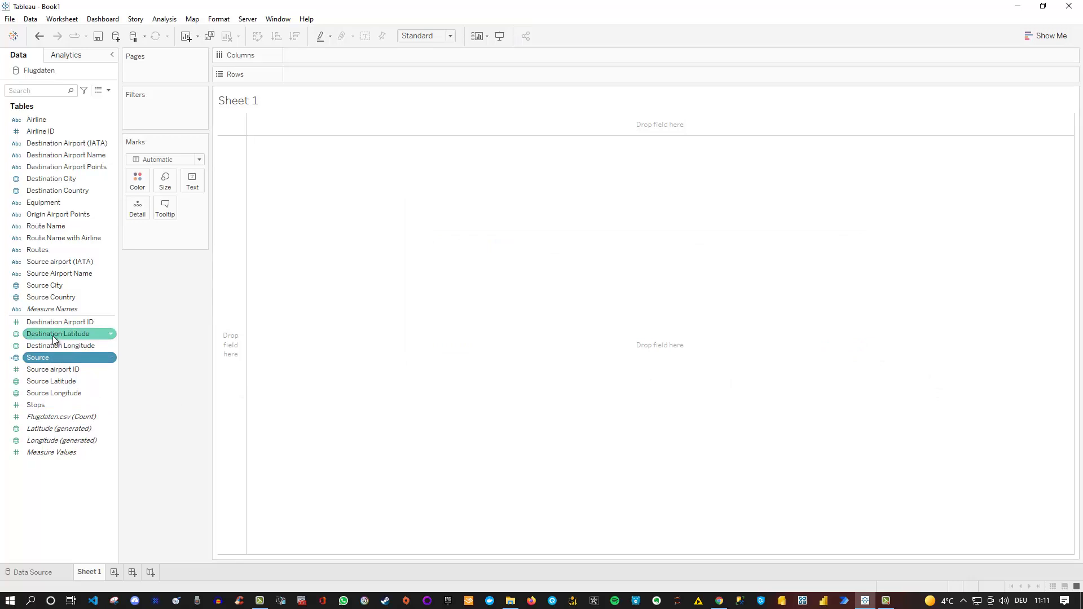
# Step: Create a Destination calculated field as MAKEPOINT of Destination Latitude and Destination Longitude
pyautogui.click(109, 90)
pyautogui.click(104, 97)
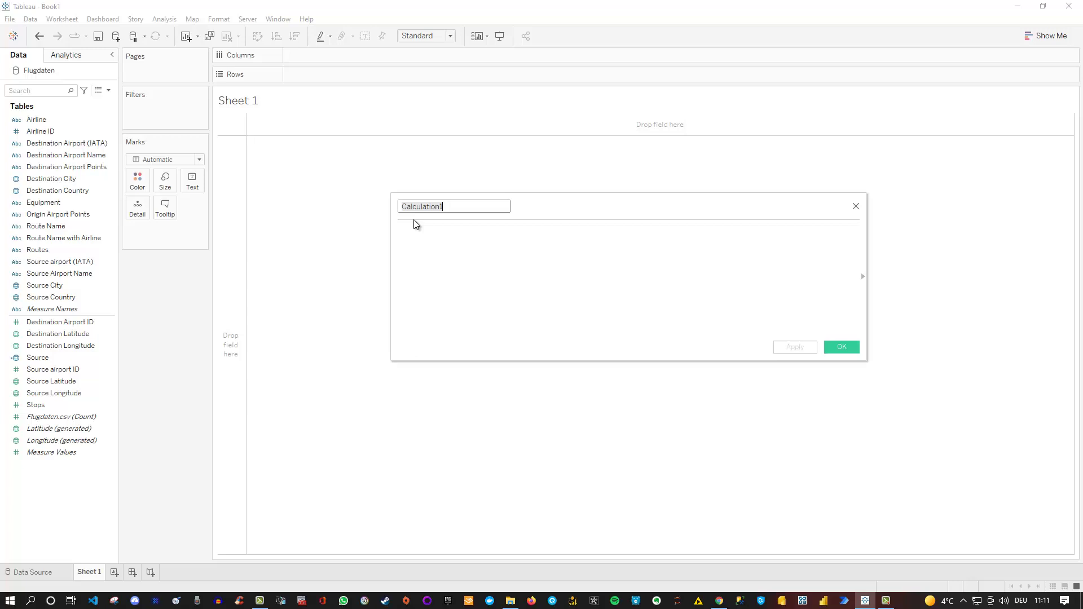
pyautogui.write('Destination')
pyautogui.click(429, 234)
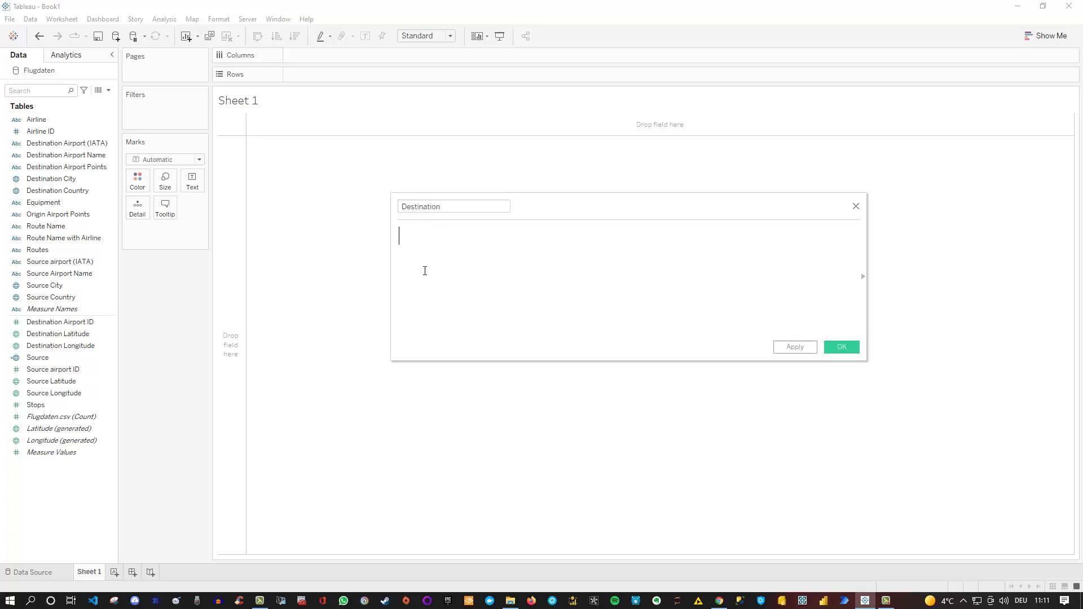
pyautogui.write('ma')
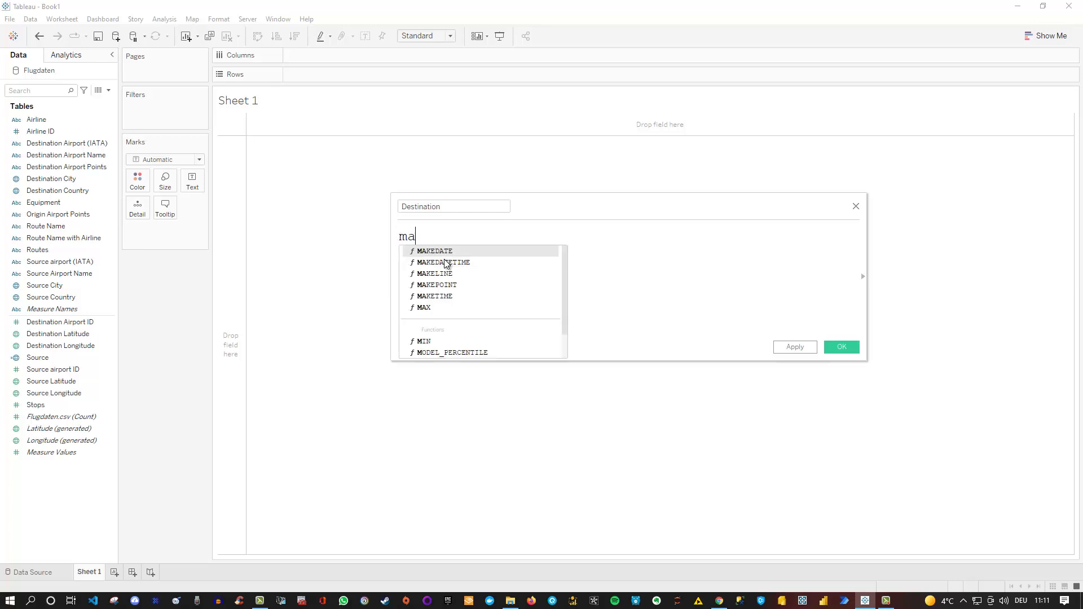
pyautogui.write('kepo')
pyautogui.press('Return')
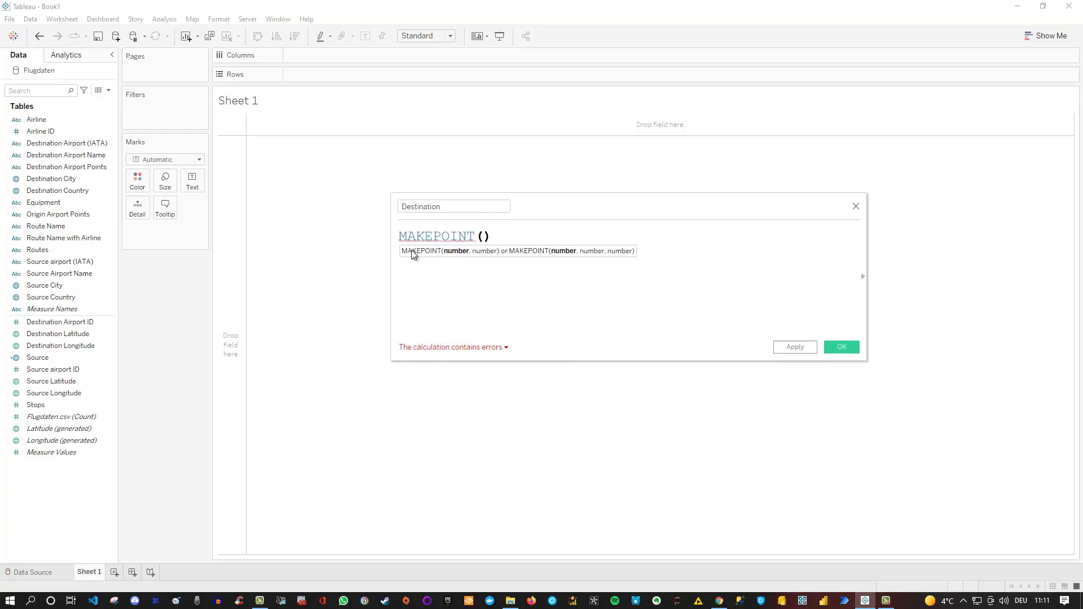
pyautogui.click(72, 347)
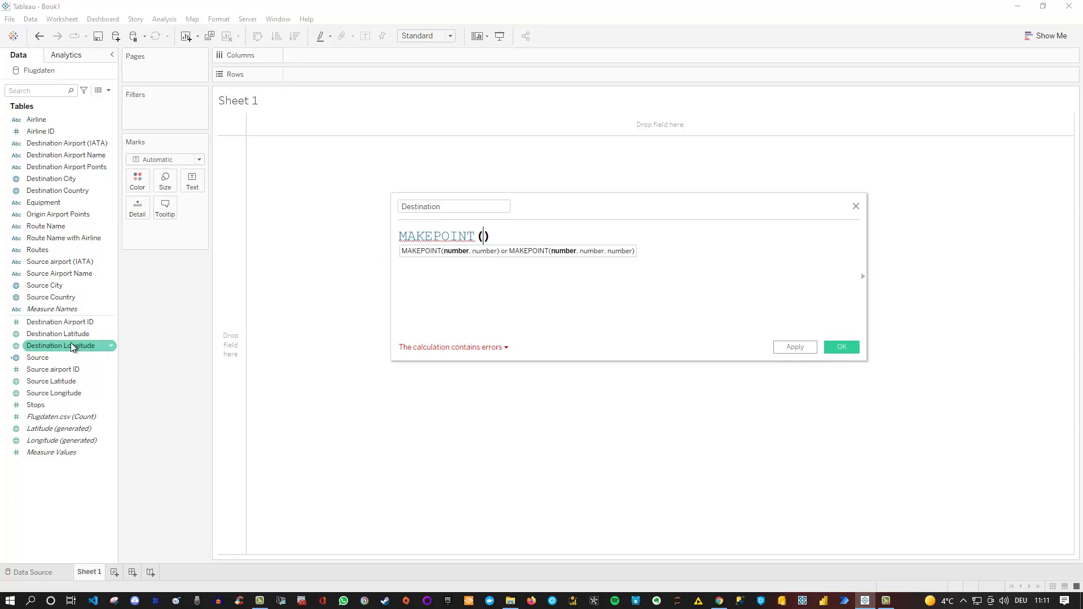
pyautogui.moveTo(73, 336)
pyautogui.mouseDown()
pyautogui.moveTo(221, 318)
pyautogui.moveTo(484, 241)
pyautogui.mouseUp()
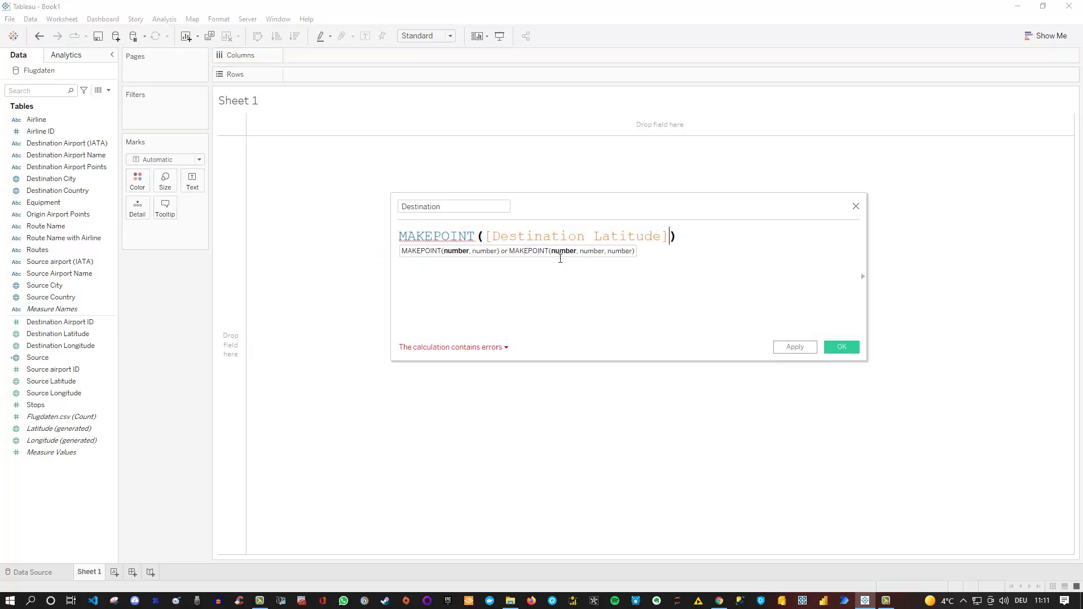
pyautogui.write(',')
pyautogui.moveTo(76, 352); pyautogui.dragTo(680, 245)
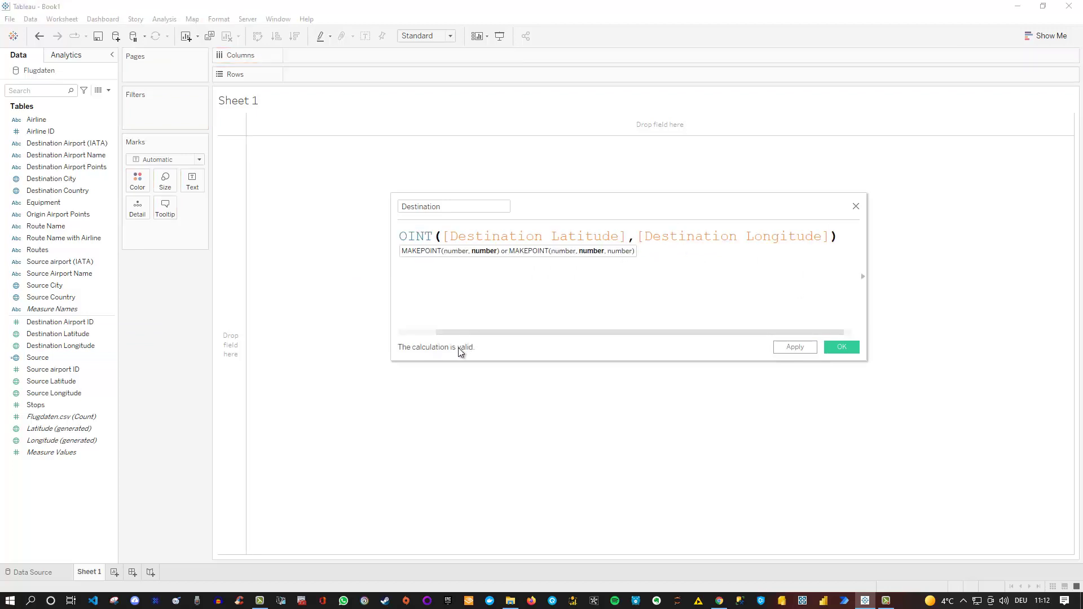
pyautogui.click(839, 346)
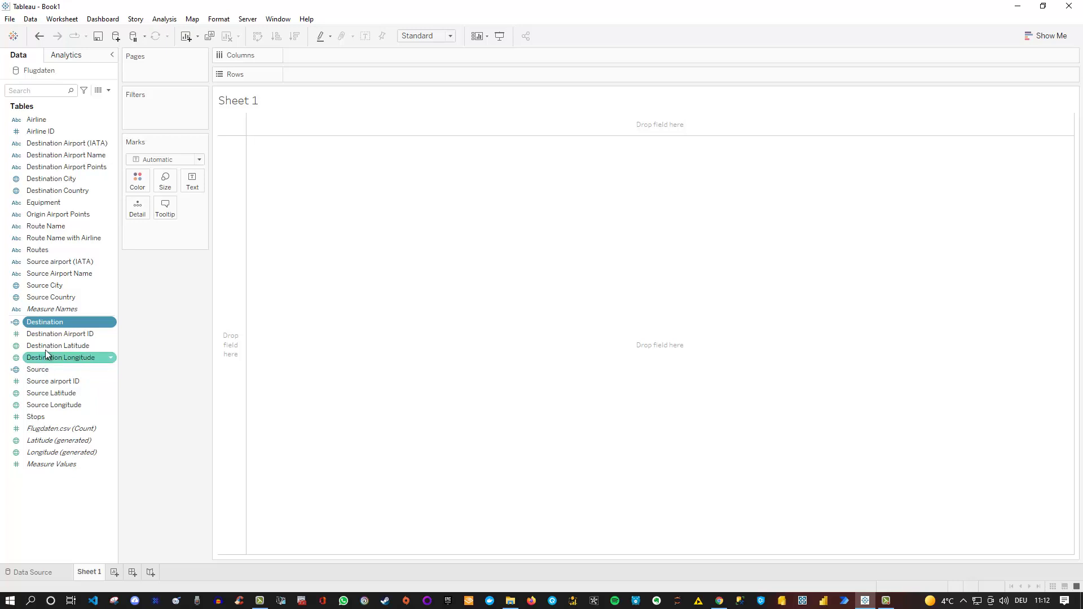
pyautogui.keyDown('ctrl'); pyautogui.click(46, 371); pyautogui.keyUp('ctrl')
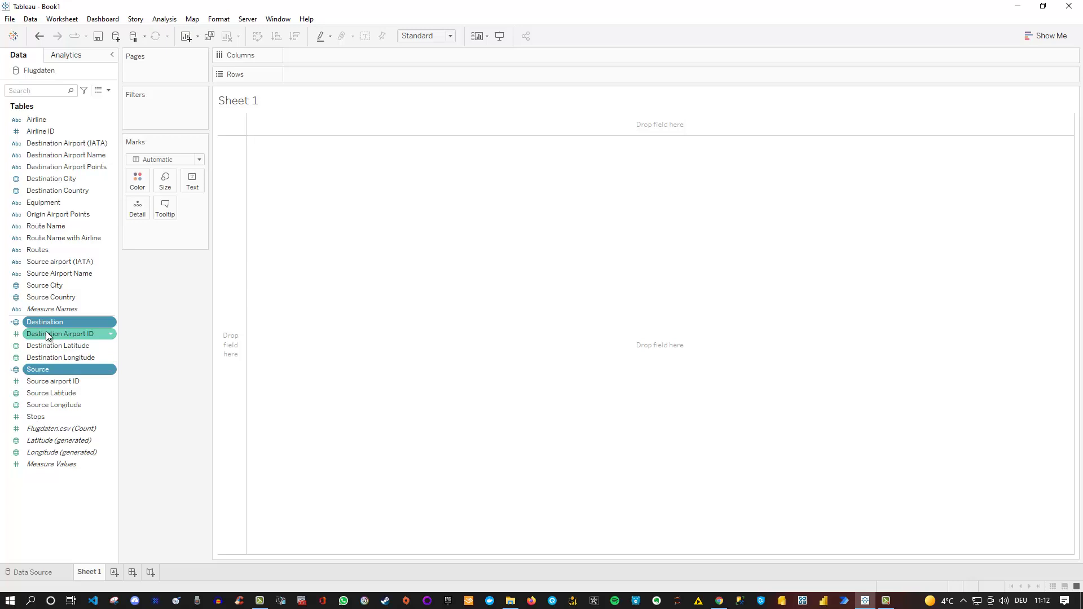
# Step: Create a calculated field named Route as MAKELINE([Source],[Destination])
pyautogui.click(109, 90)
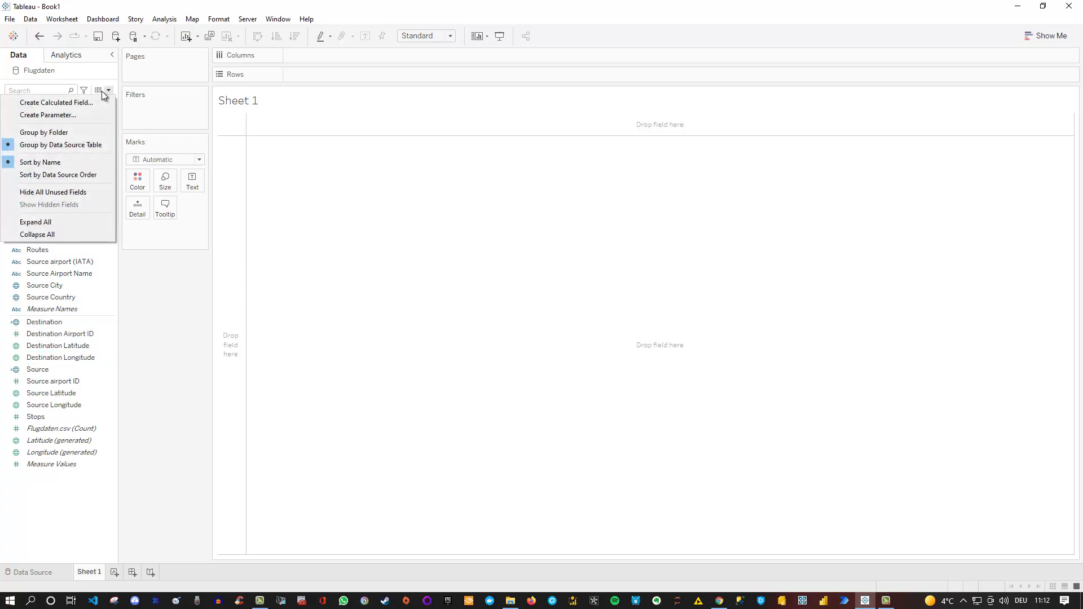
pyautogui.click(92, 103)
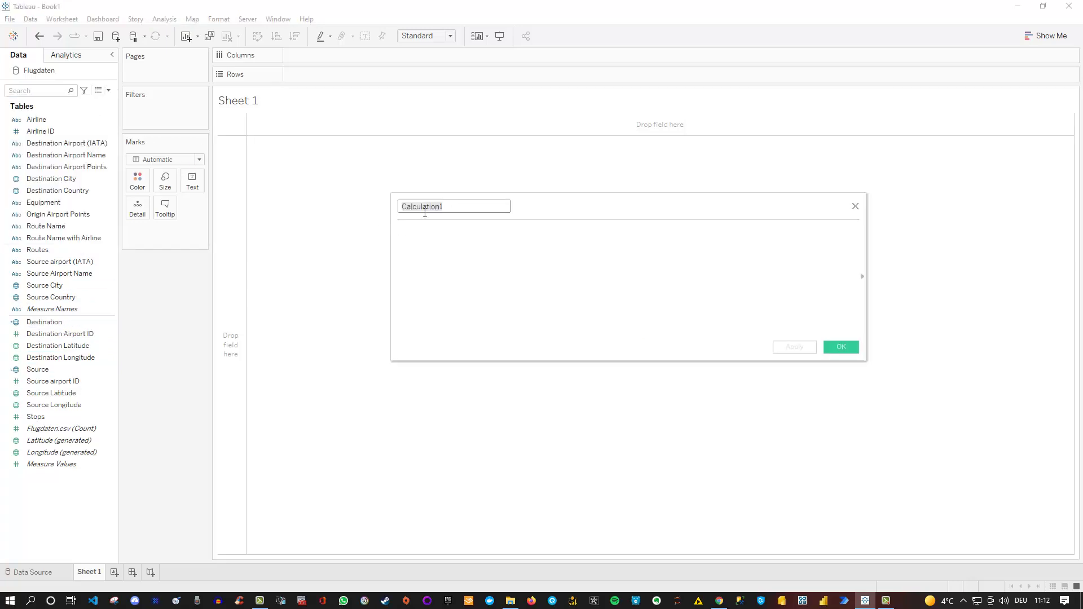
pyautogui.write('Route')
pyautogui.click(442, 251)
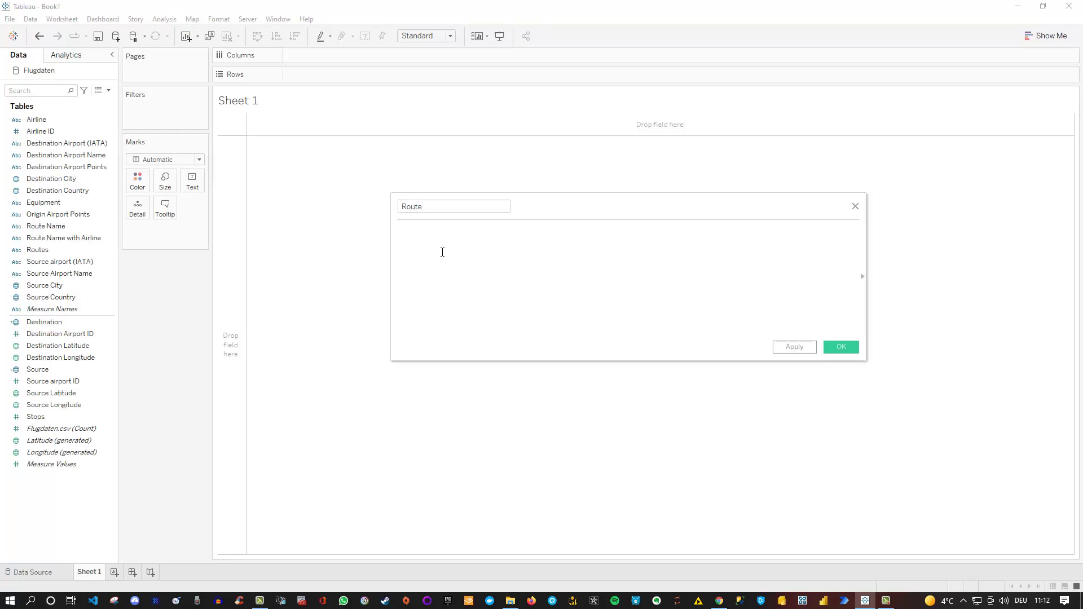
pyautogui.write('makeli')
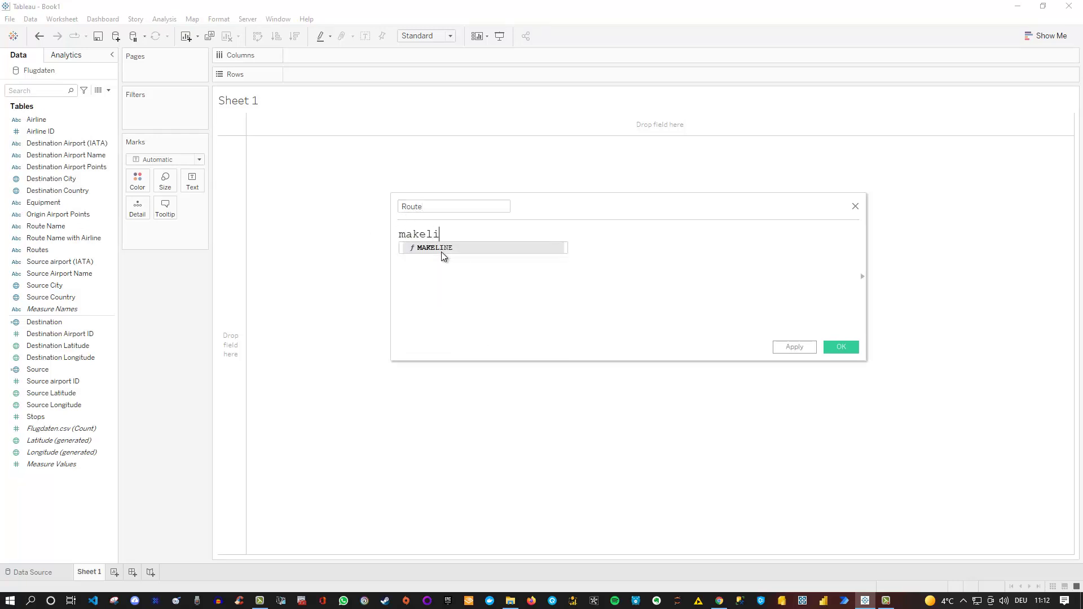
pyautogui.click(442, 252)
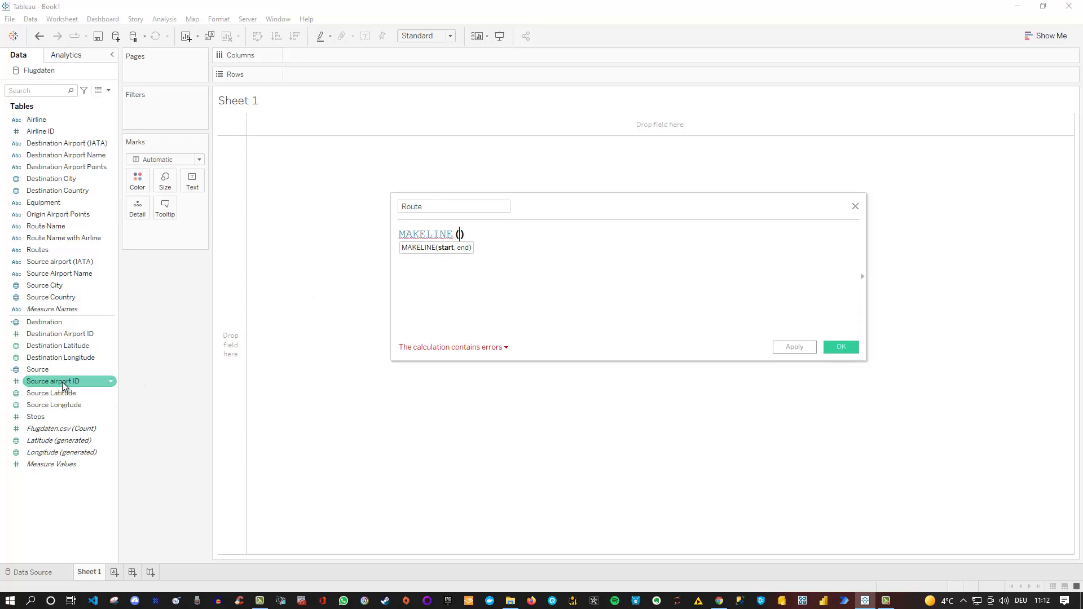
pyautogui.moveTo(46, 371); pyautogui.dragTo(461, 249)
pyautogui.write(',')
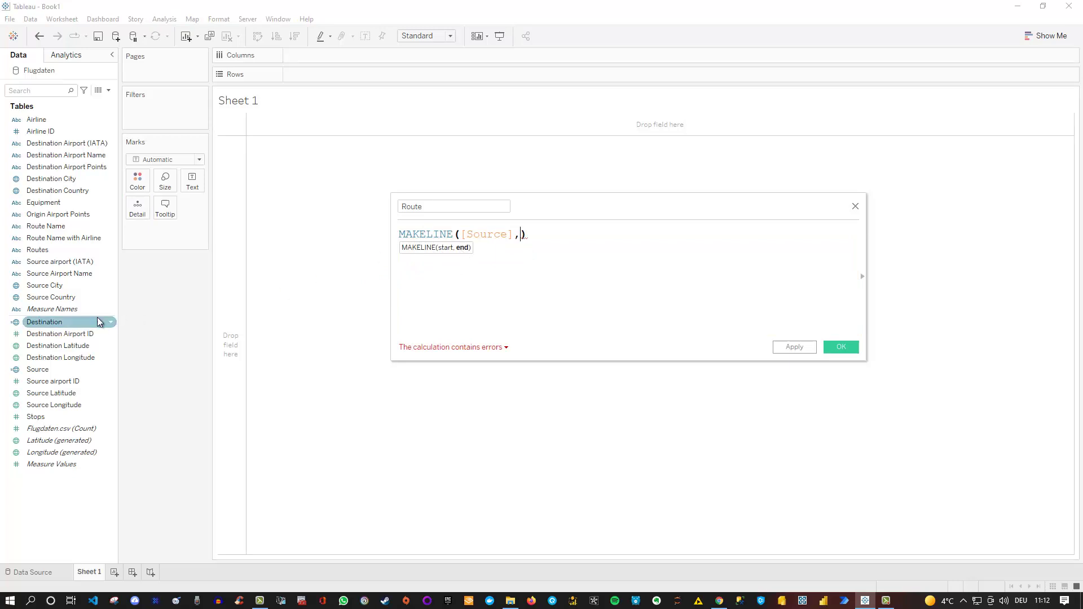
pyautogui.moveTo(58, 326); pyautogui.dragTo(520, 250)
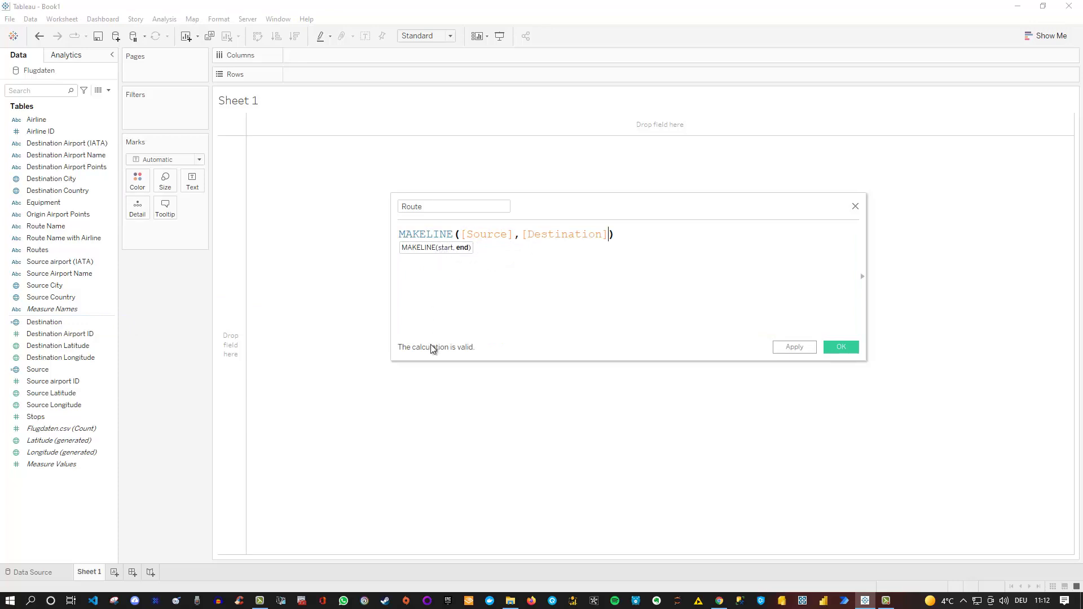
pyautogui.click(840, 347)
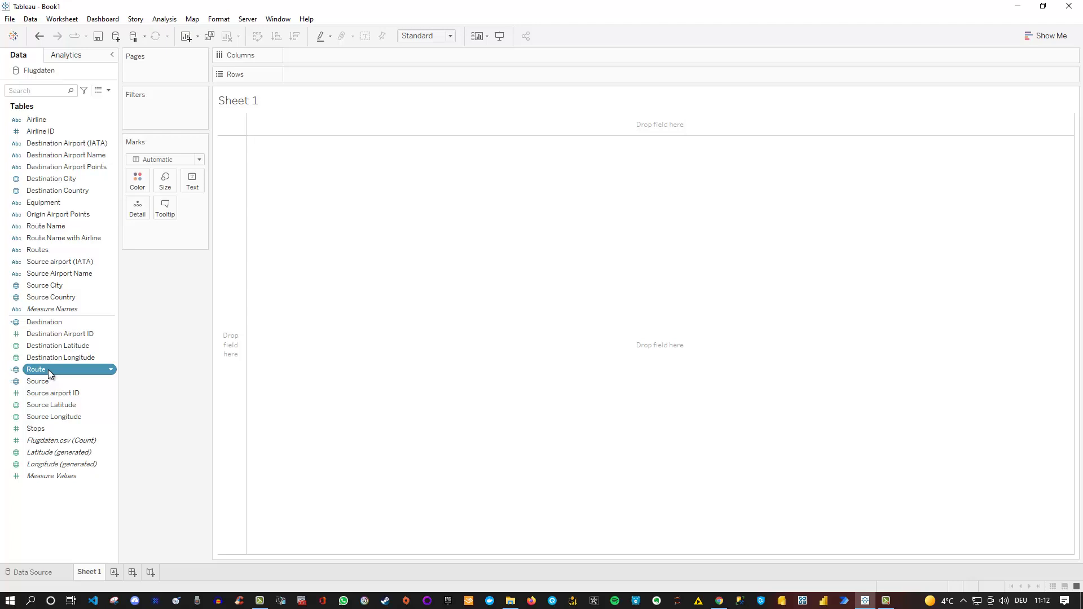
# Step: Map Source City as world-map points with Source Country on Detail, showing 1943 airports
pyautogui.moveTo(52, 368); pyautogui.dragTo(125, 341)
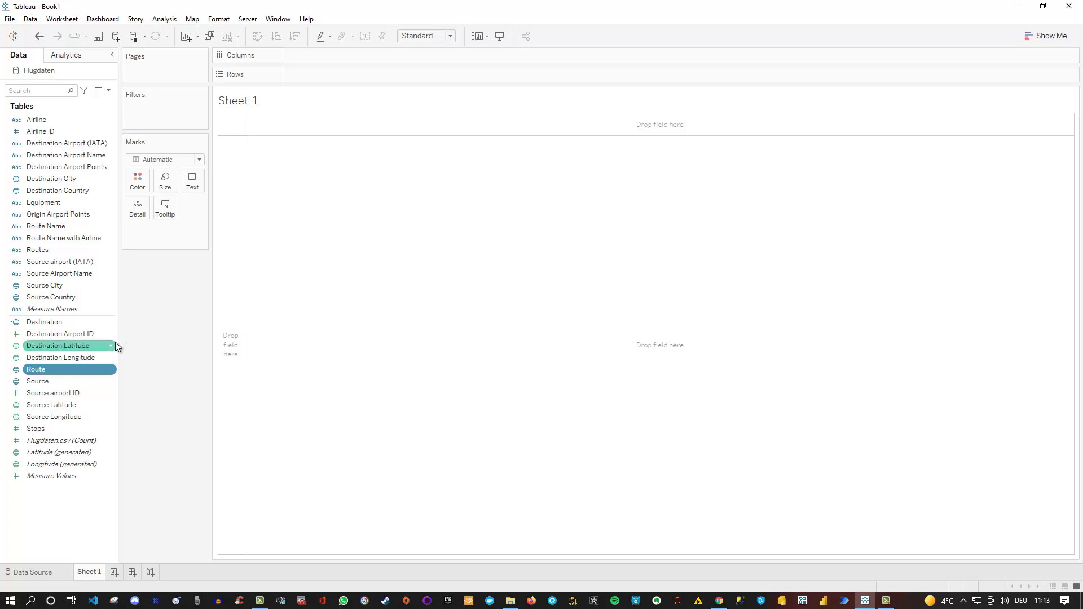
pyautogui.click(52, 286)
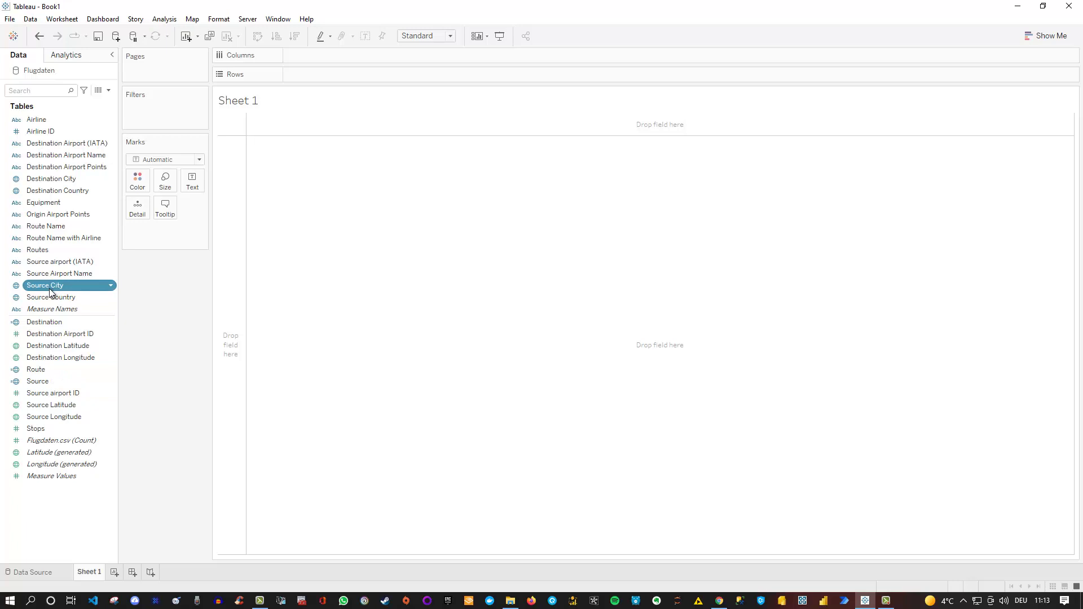
pyautogui.doubleClick(52, 287)
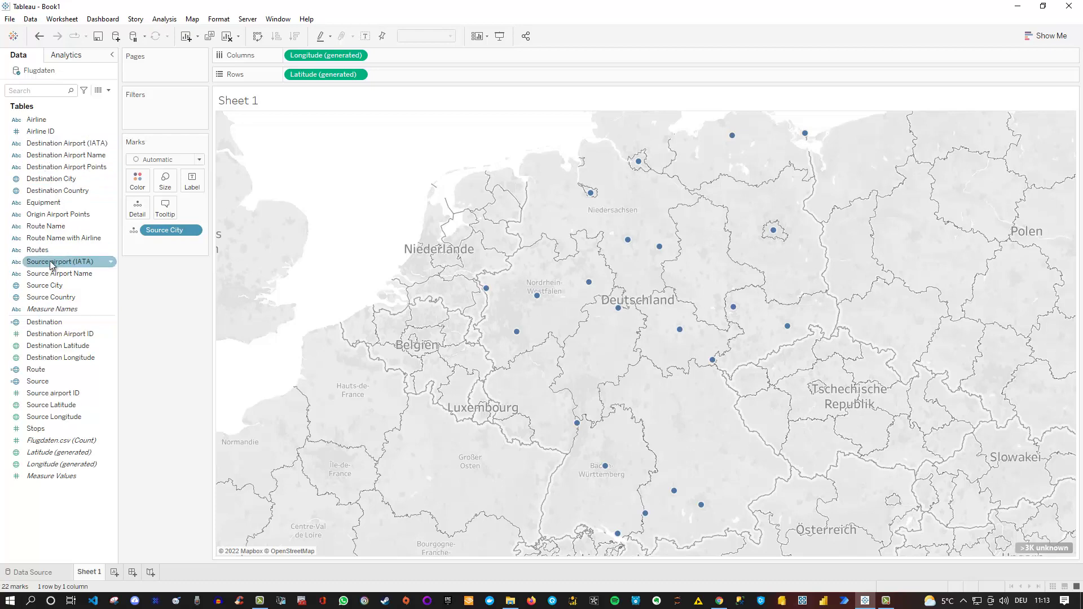
pyautogui.moveTo(51, 298); pyautogui.dragTo(138, 216)
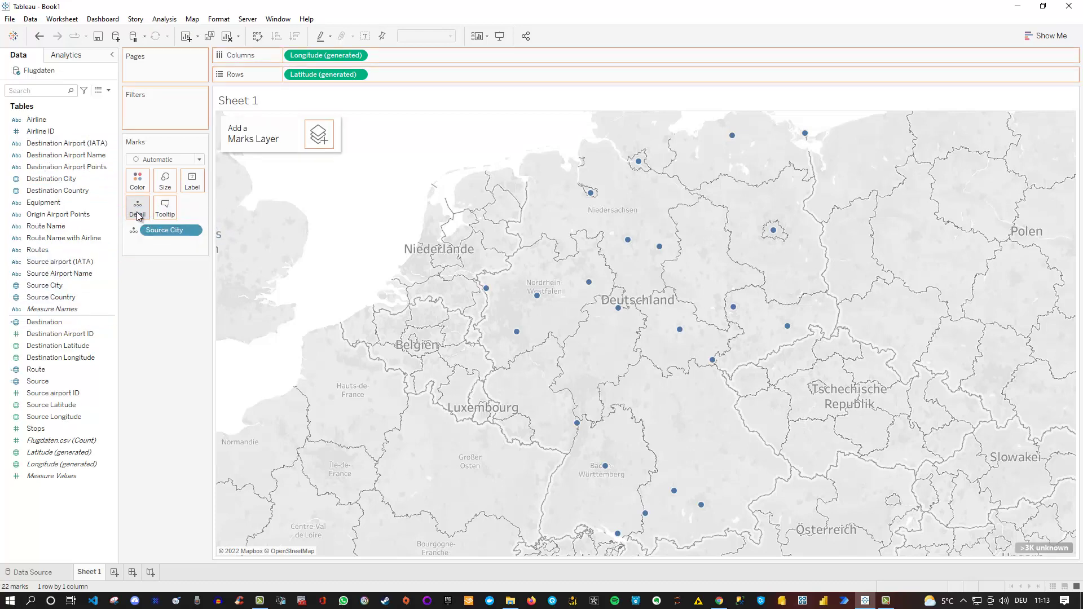
pyautogui.moveTo(216, 274); pyautogui.dragTo(209, 273)
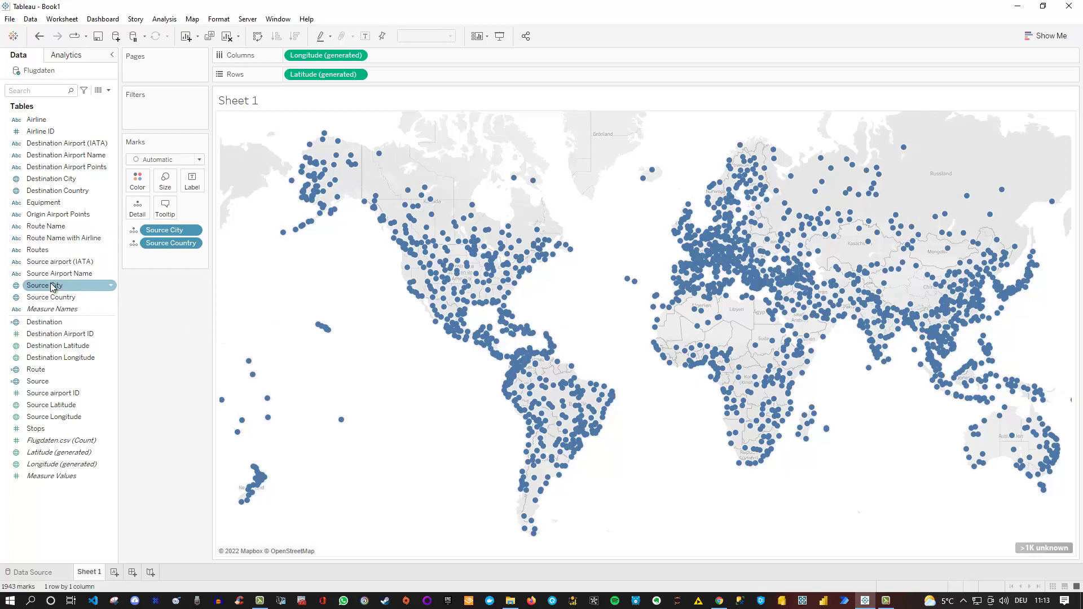
# Step: Filter Source Country to Germany only, leaving 20 German source airports
pyautogui.moveTo(57, 297); pyautogui.dragTo(161, 122)
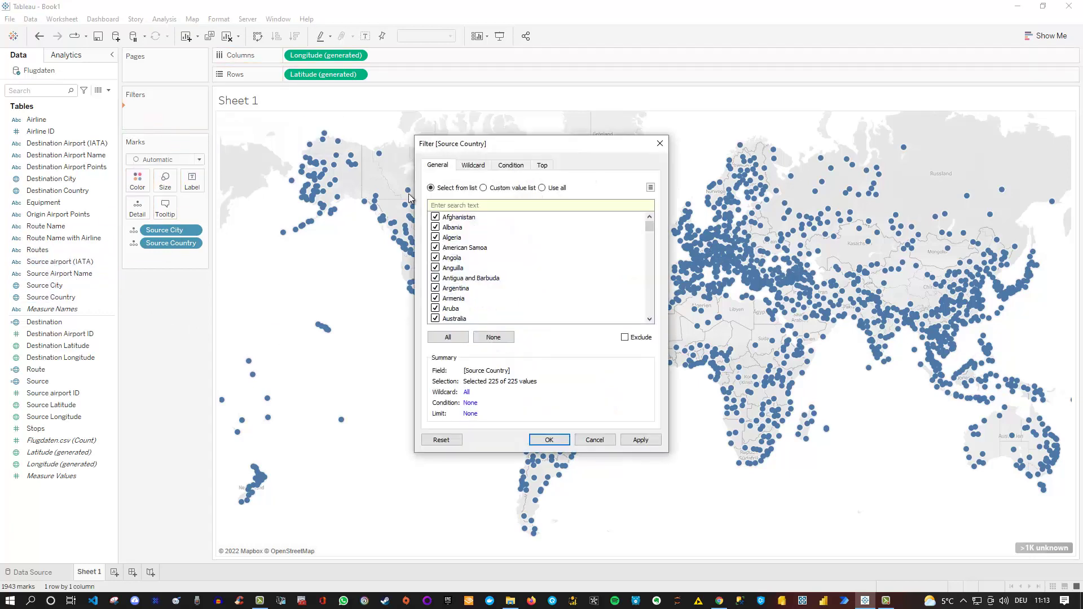
pyautogui.click(493, 337)
pyautogui.click(454, 206)
pyautogui.write('g')
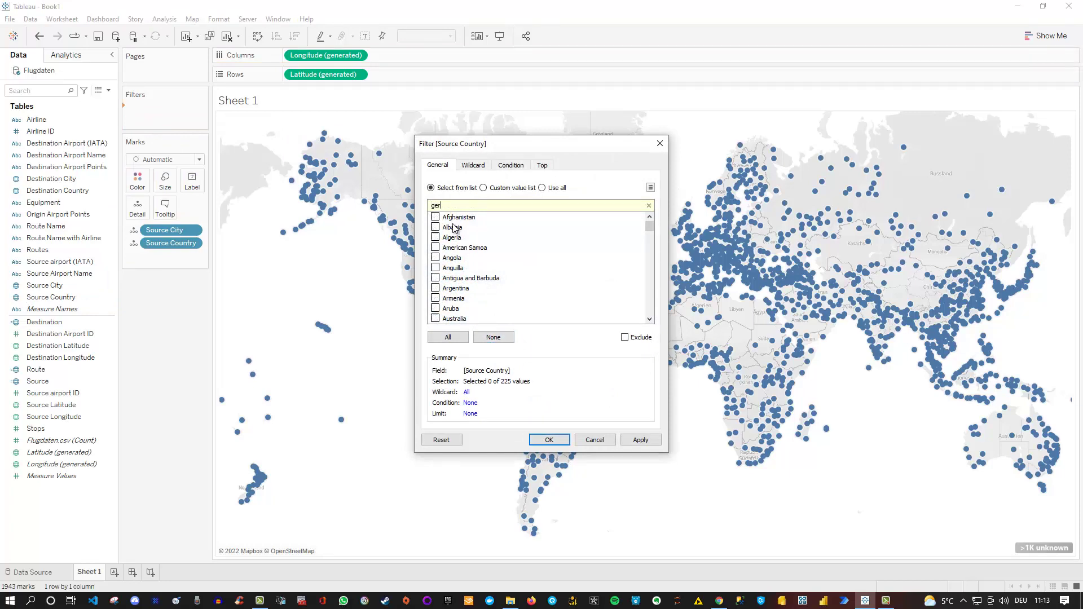
pyautogui.write('er')
pyautogui.click(435, 228)
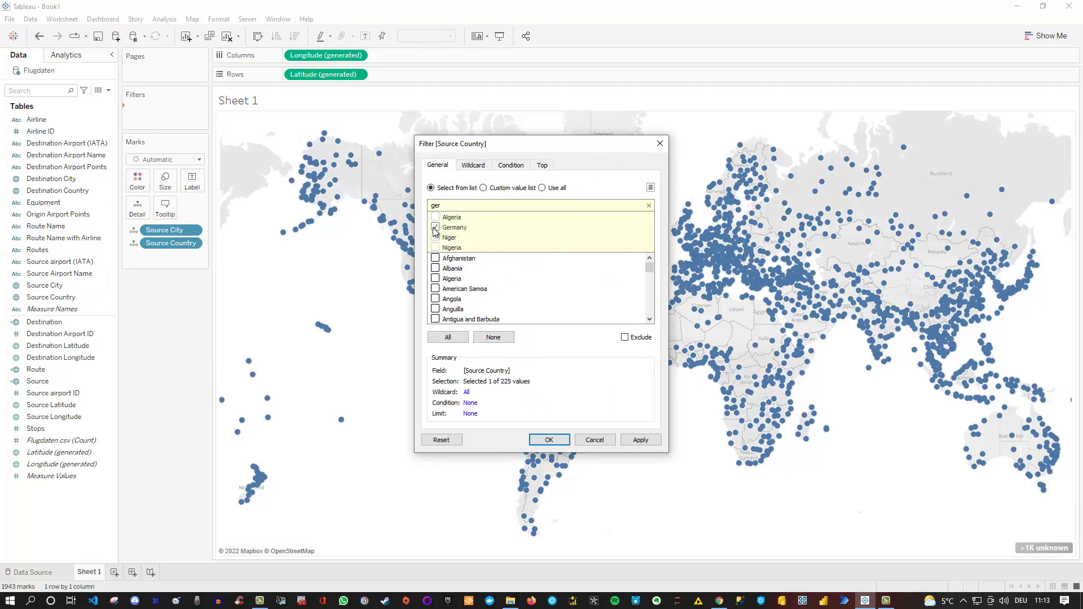
pyautogui.click(549, 440)
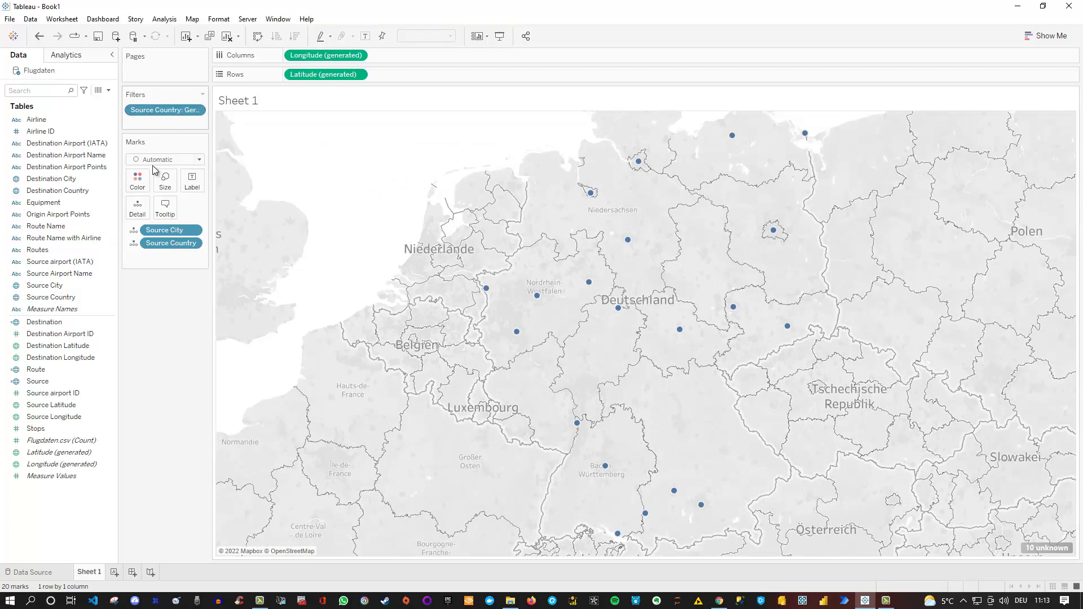
# Step: Show the Source Country filter as a Multiple Values (dropdown) card with an Apply button
pyautogui.rightClick(158, 110)
pyautogui.click(192, 136)
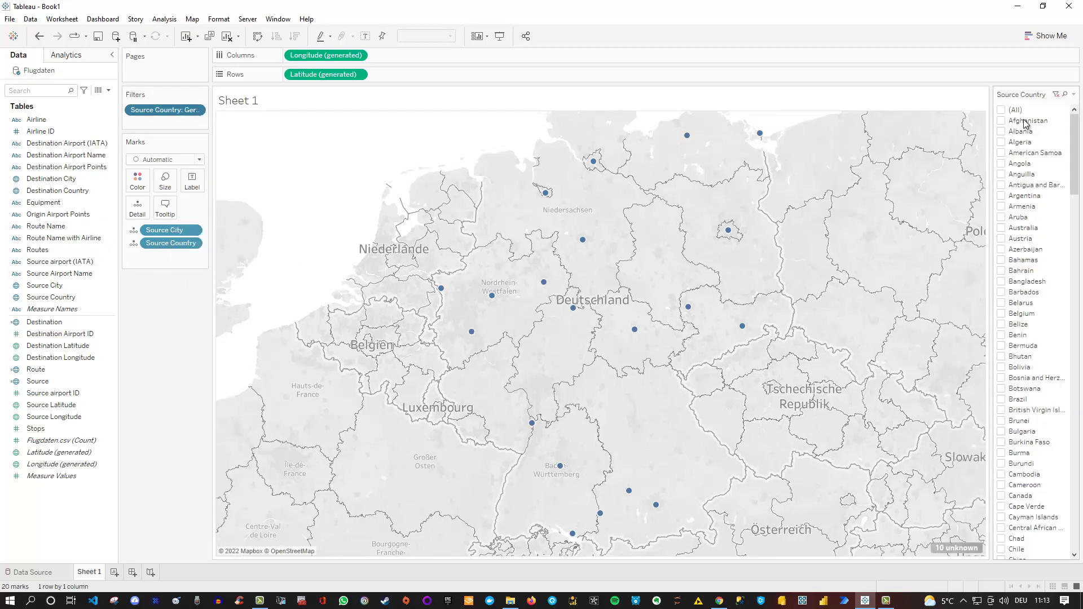
pyautogui.click(1073, 95)
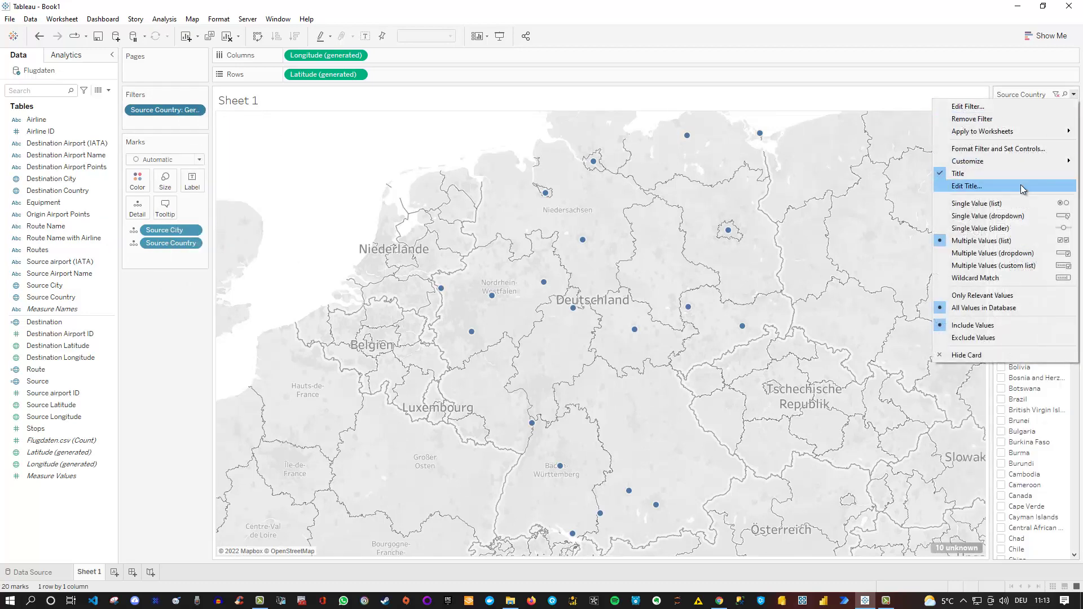
pyautogui.click(986, 256)
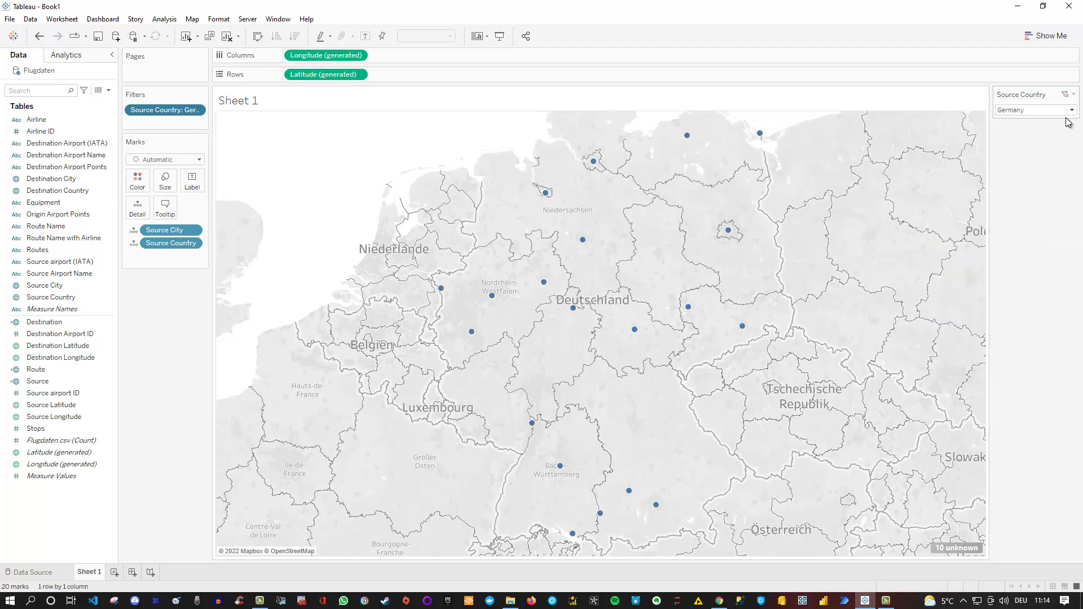
pyautogui.click(1073, 94)
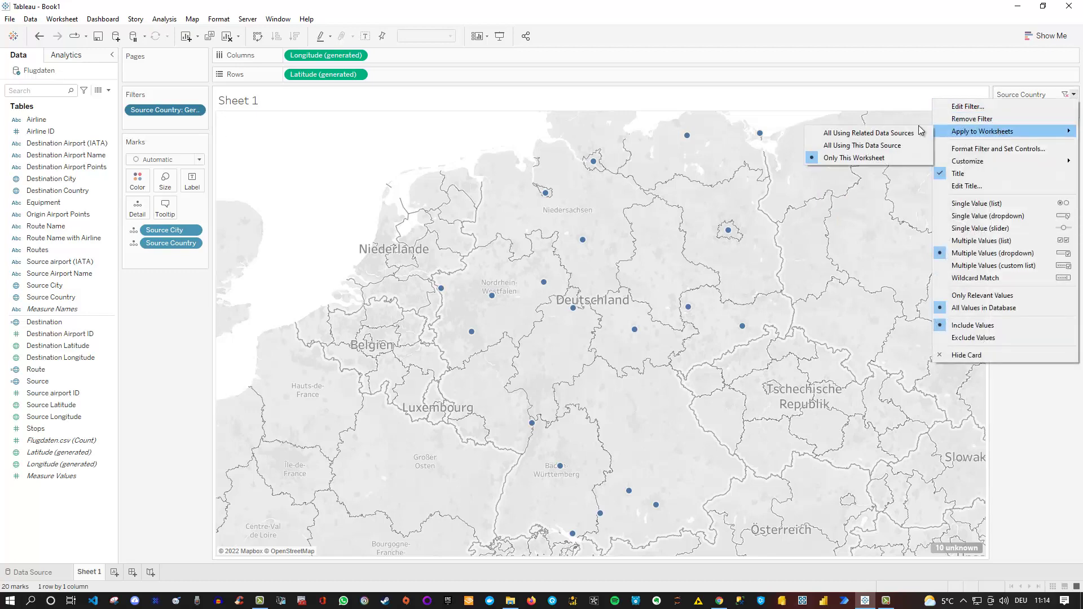
pyautogui.moveTo(975, 165)
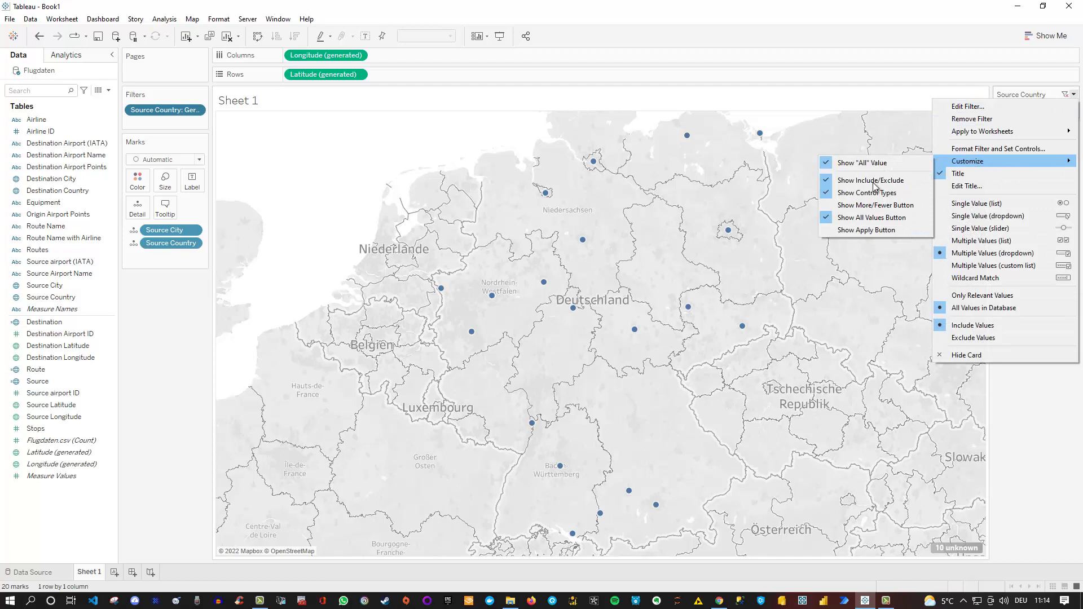
pyautogui.click(851, 234)
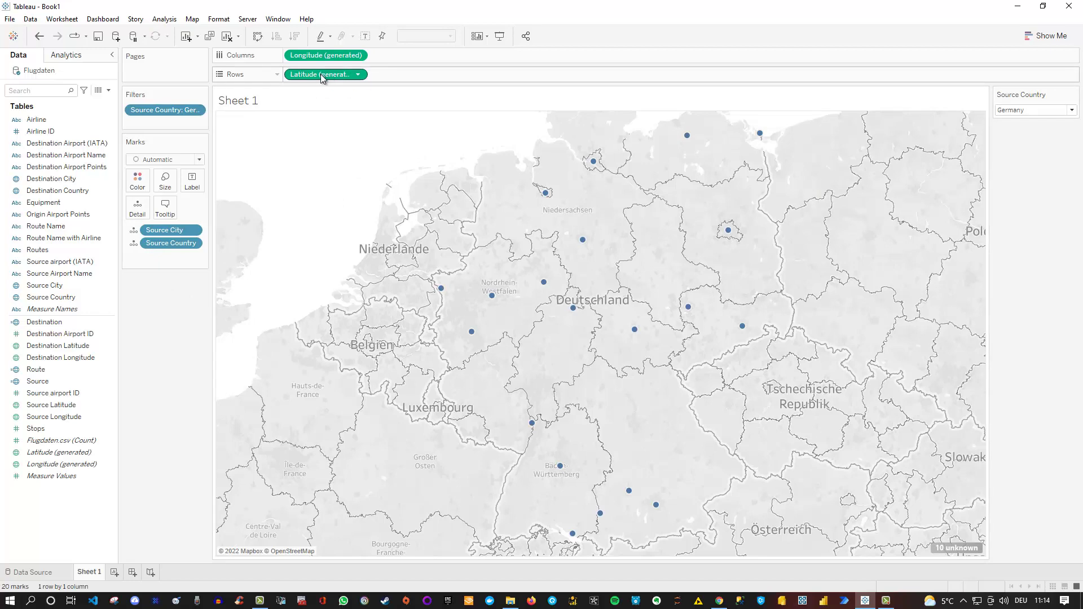
# Step: Duplicate Latitude on Rows and detail the second map by Destination City and Destination Country
pyautogui.moveTo(323, 77); pyautogui.dragTo(370, 73)
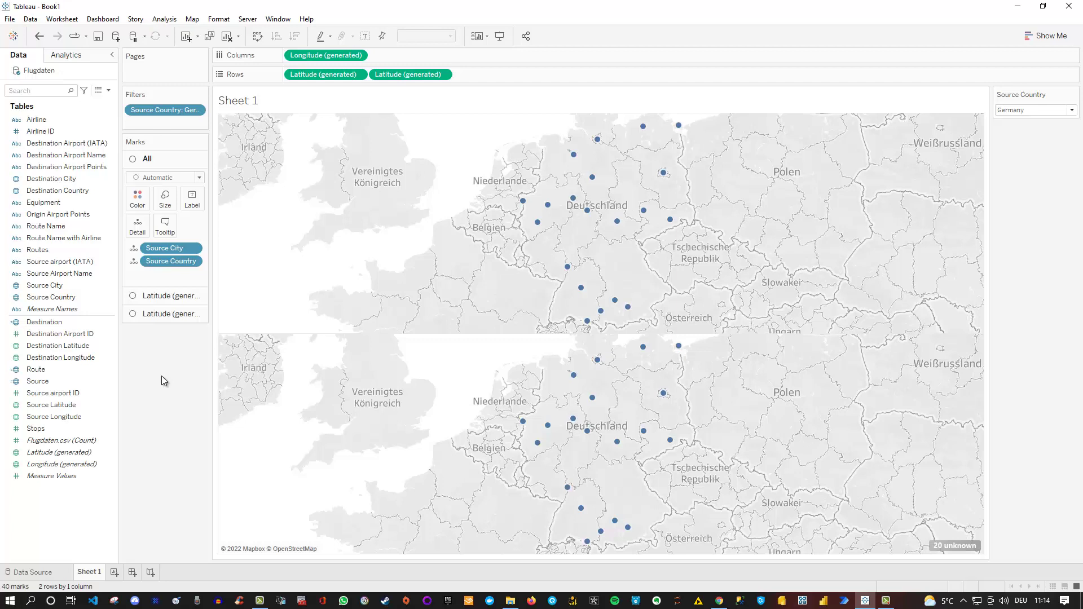
pyautogui.click(147, 314)
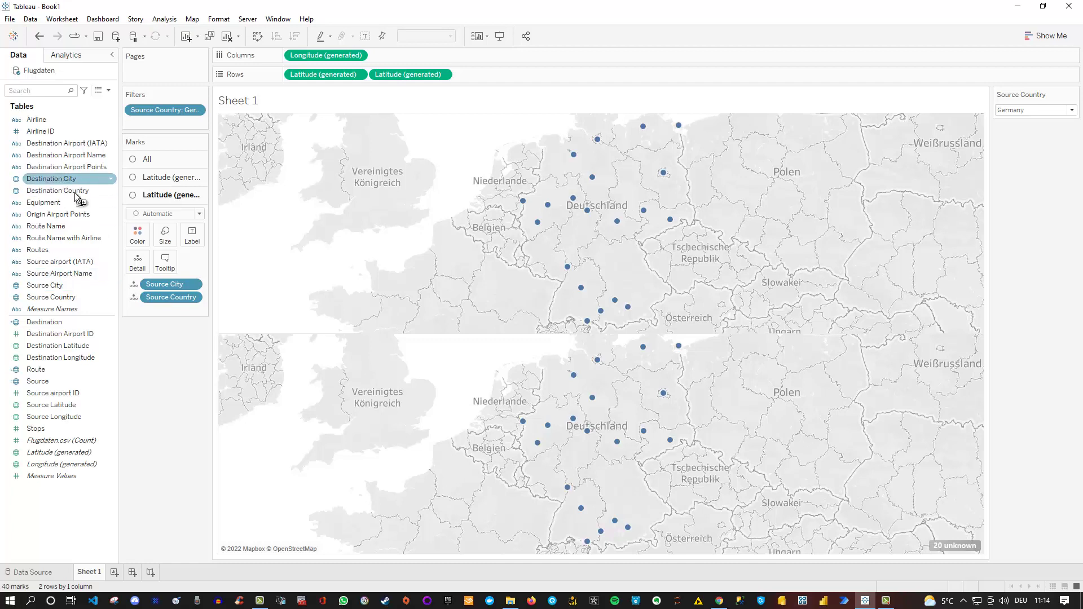
pyautogui.moveTo(72, 186); pyautogui.dragTo(172, 284)
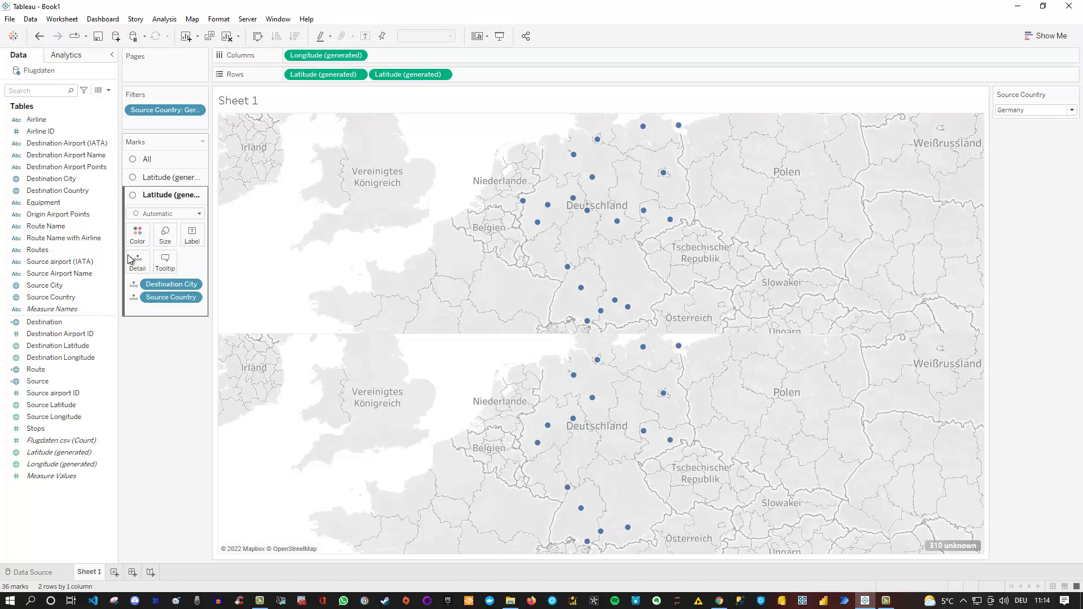
pyautogui.moveTo(57, 191); pyautogui.dragTo(145, 381)
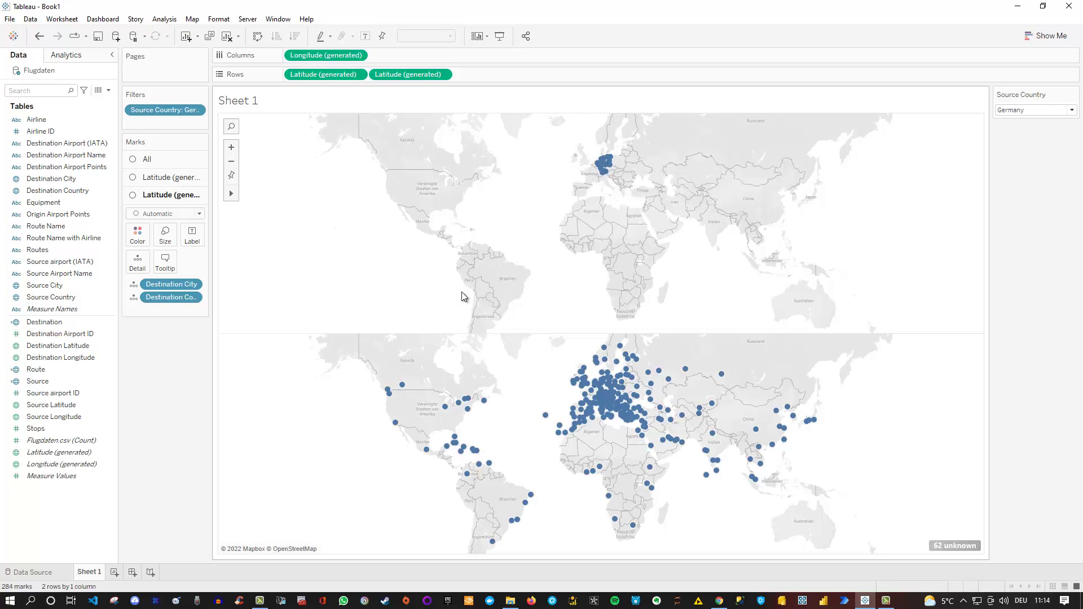
# Step: Add Route to Detail on the first Latitude Marks card to draw the route lines
pyautogui.click(172, 178)
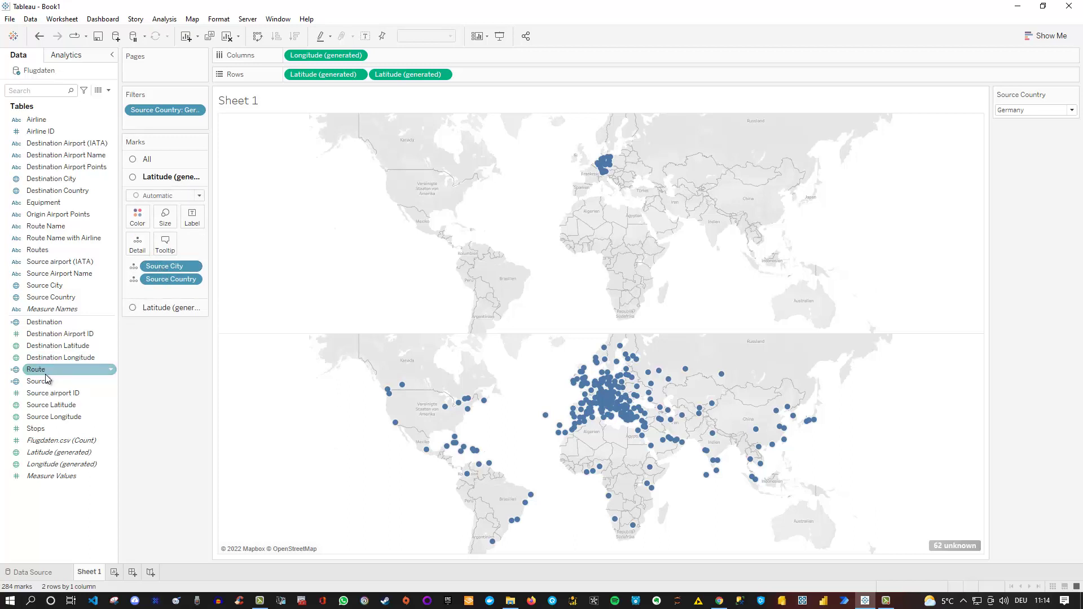
pyautogui.moveTo(47, 379); pyautogui.dragTo(136, 249)
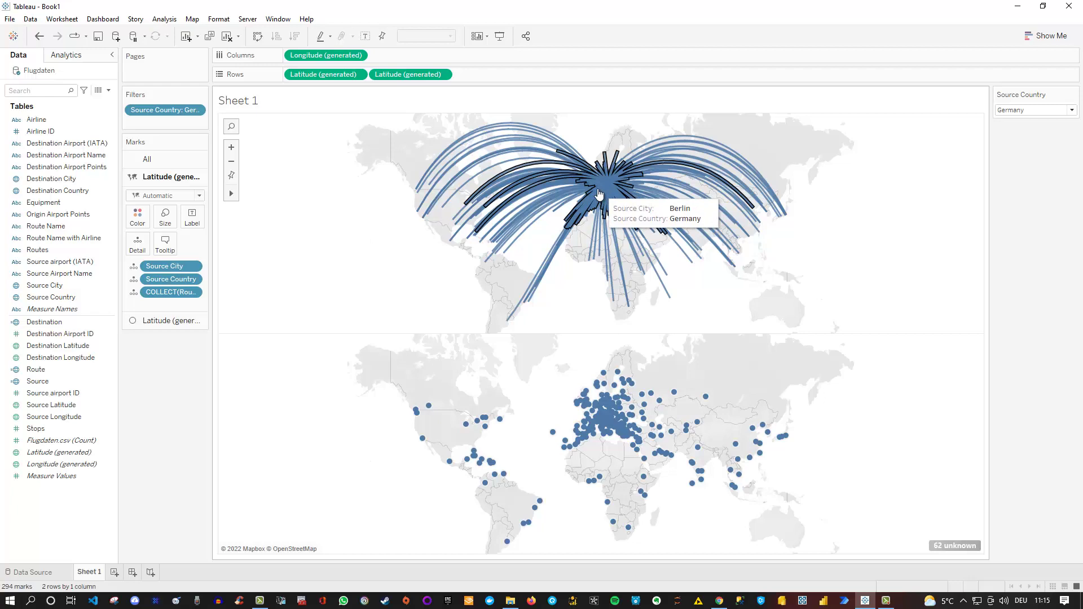
pyautogui.click(443, 75)
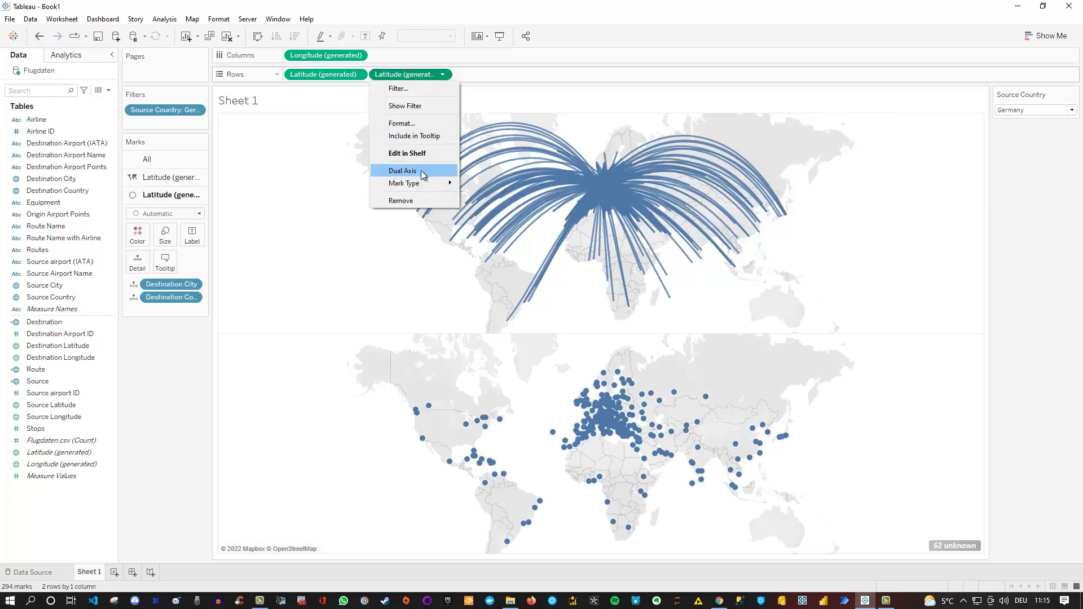
pyautogui.click(421, 170)
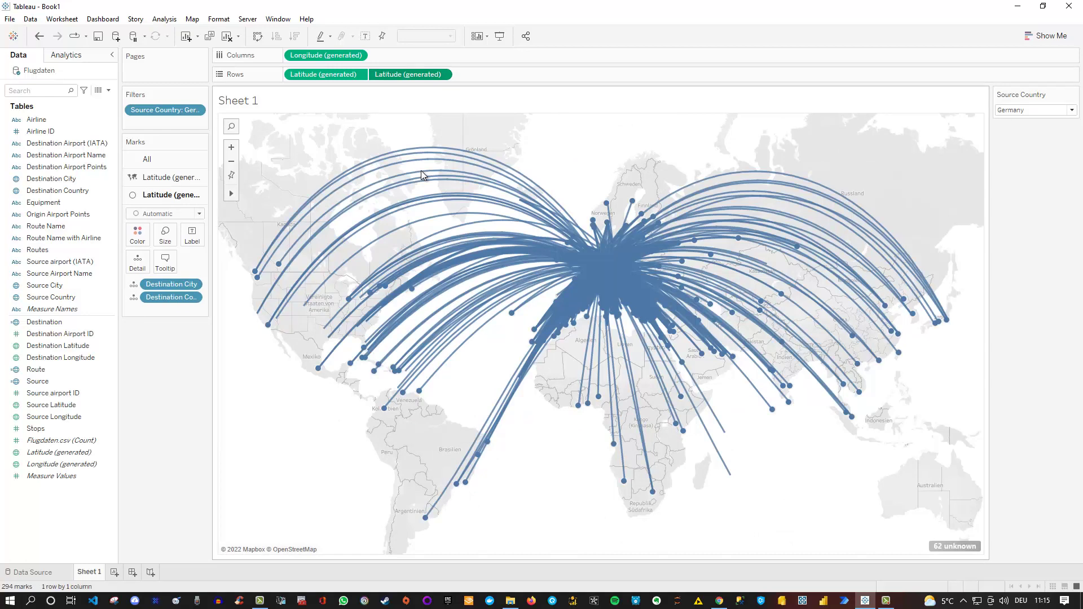
pyautogui.moveTo(622, 264)
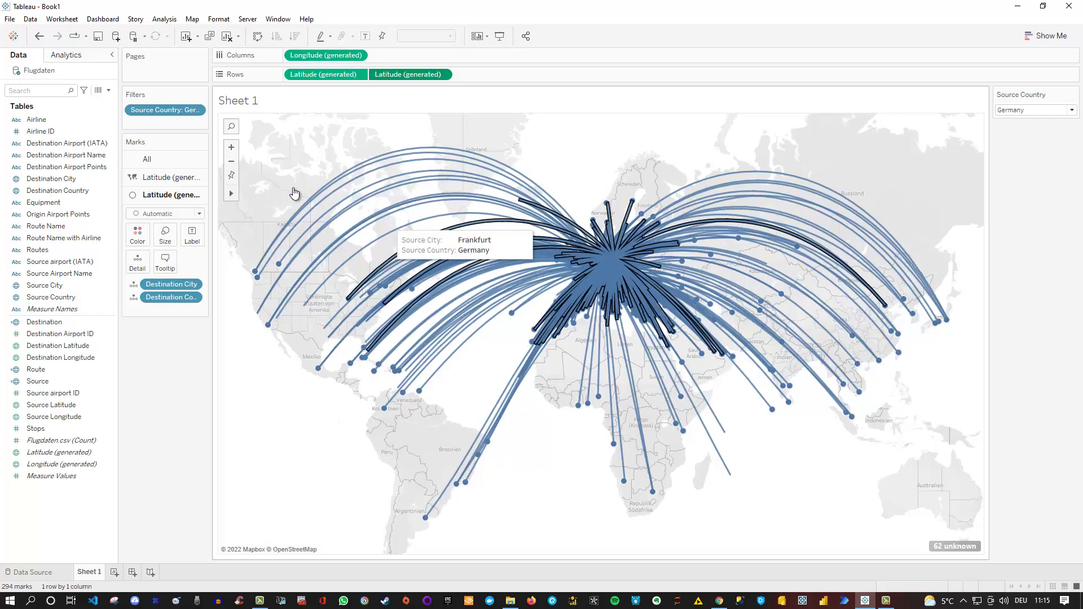
# Step: Set the route layer's mark size to its smallest, thinning the lines and dots
pyautogui.click(160, 177)
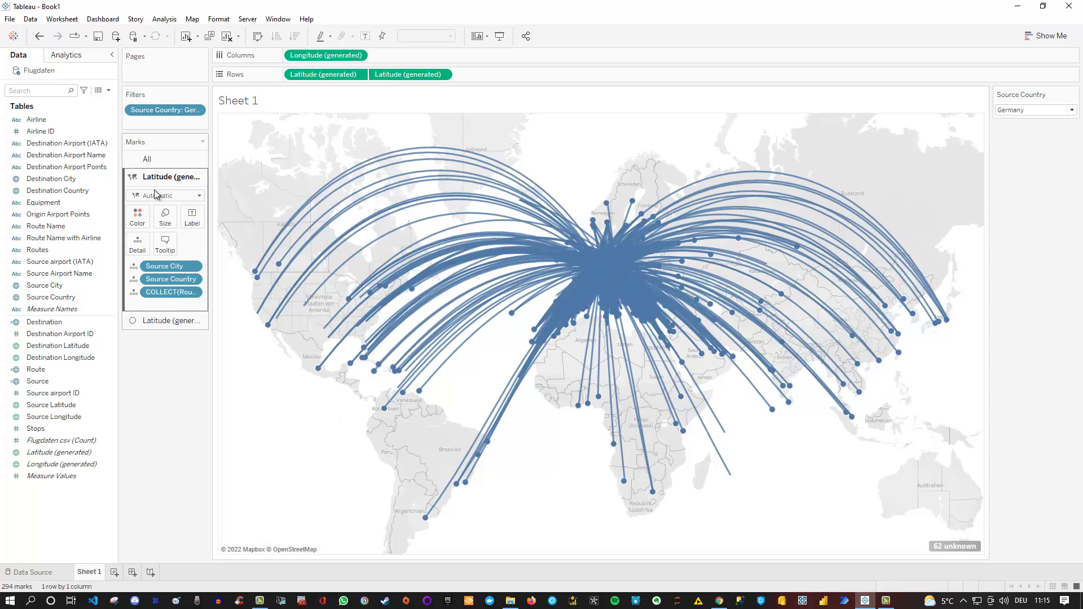
pyautogui.click(164, 217)
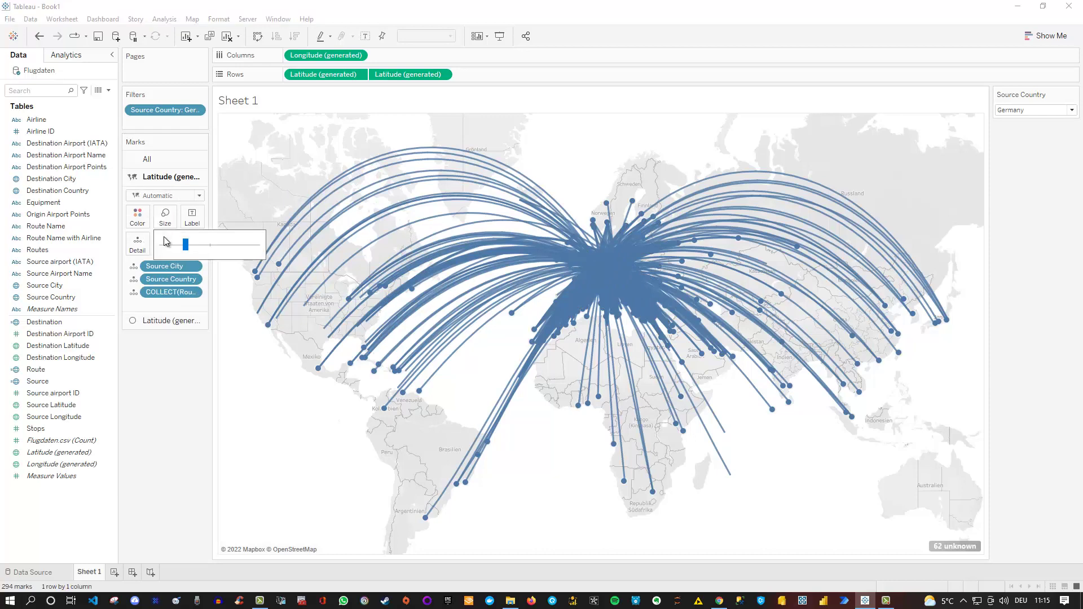
pyautogui.click(174, 247)
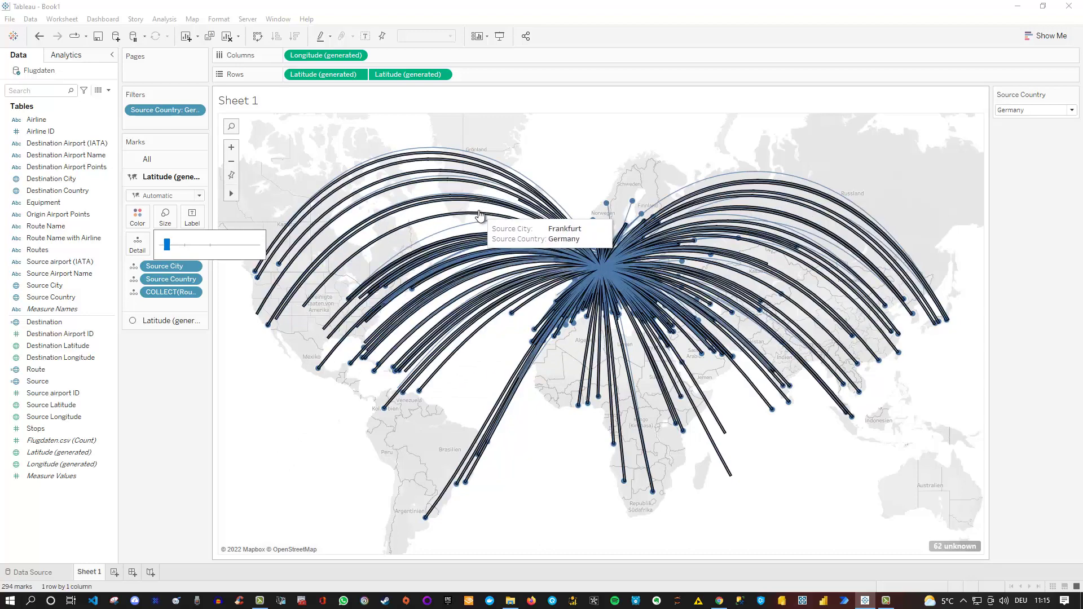
pyautogui.click(151, 360)
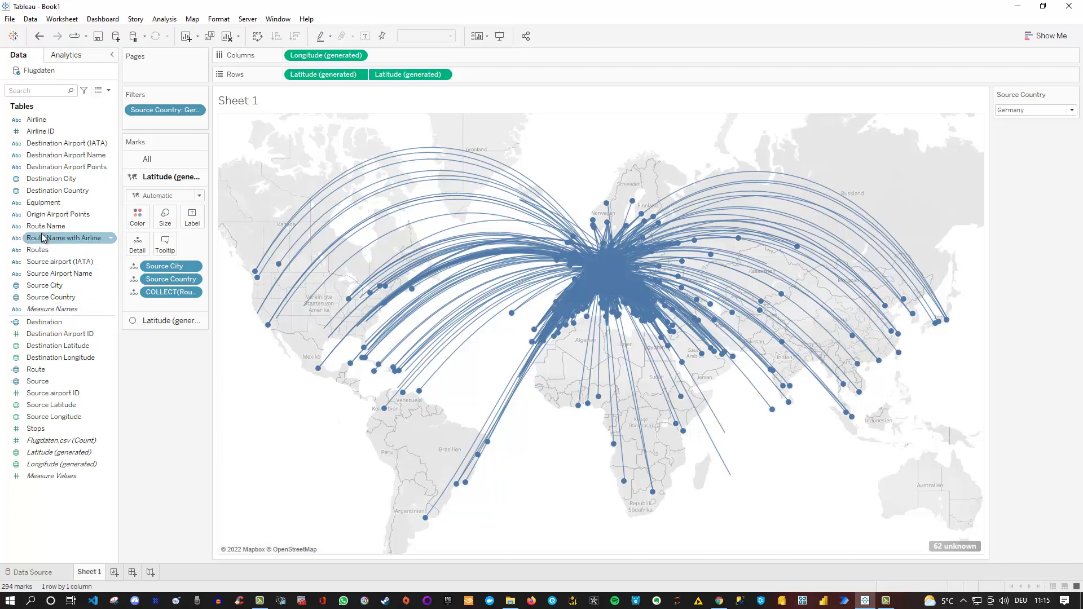
# Step: Add Airline as a sheet filter set to Use all, keeping every airline included
pyautogui.click(37, 178)
pyautogui.moveTo(36, 120); pyautogui.dragTo(161, 127)
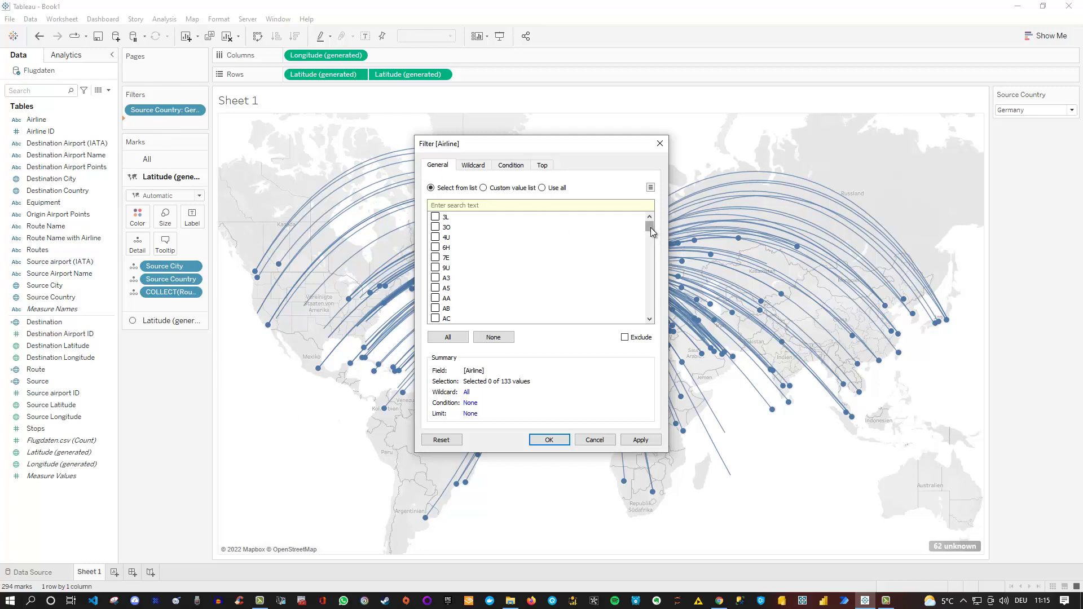
pyautogui.moveTo(651, 228)
pyautogui.mouseDown()
pyautogui.moveTo(644, 320)
pyautogui.moveTo(645, 211)
pyautogui.mouseUp()
pyautogui.click(543, 188)
pyautogui.click(549, 440)
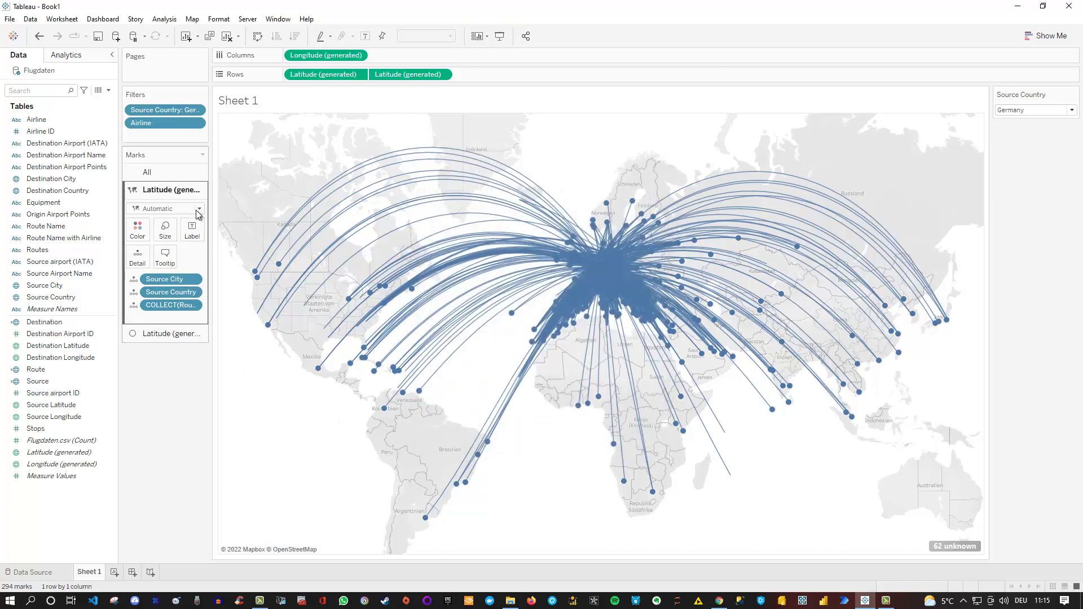
# Step: Show the Airline filter card as a Multiple Values (dropdown) with an Apply button
pyautogui.rightClick(172, 126)
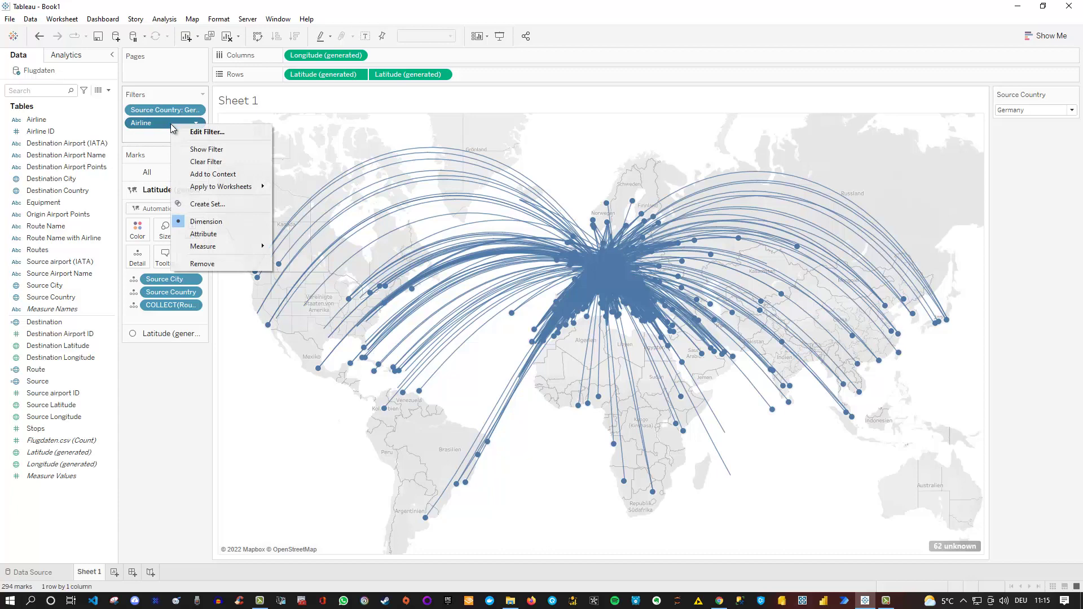
pyautogui.click(209, 148)
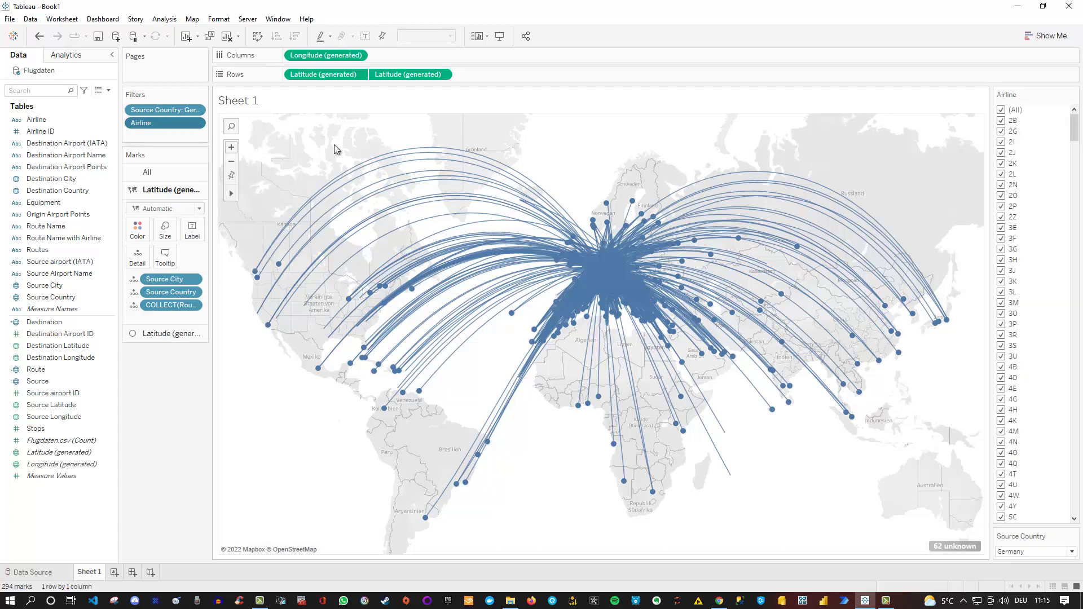
pyautogui.click(1074, 94)
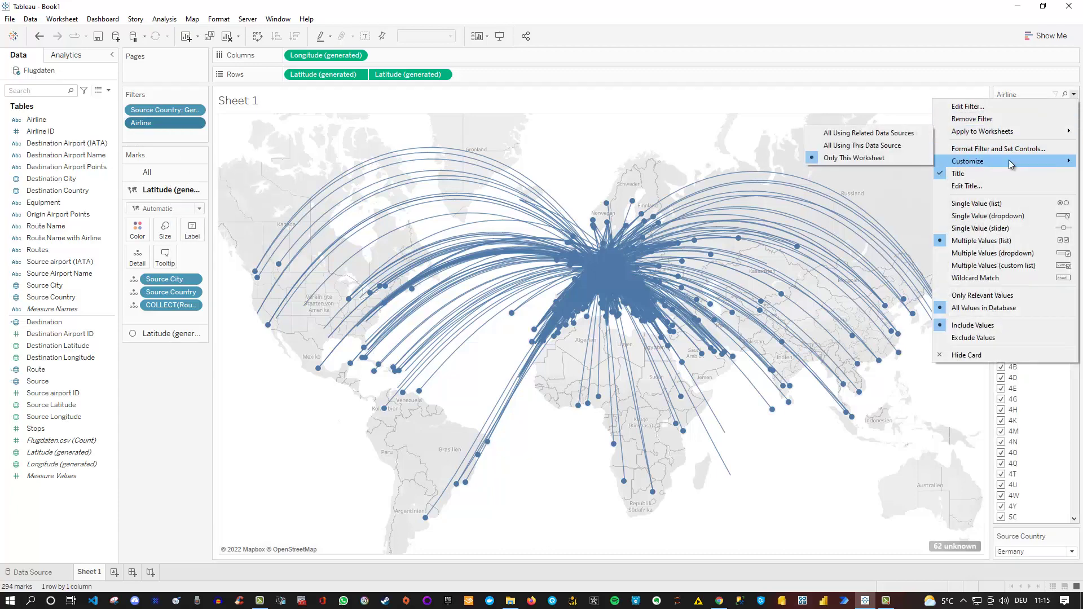
pyautogui.moveTo(1001, 161)
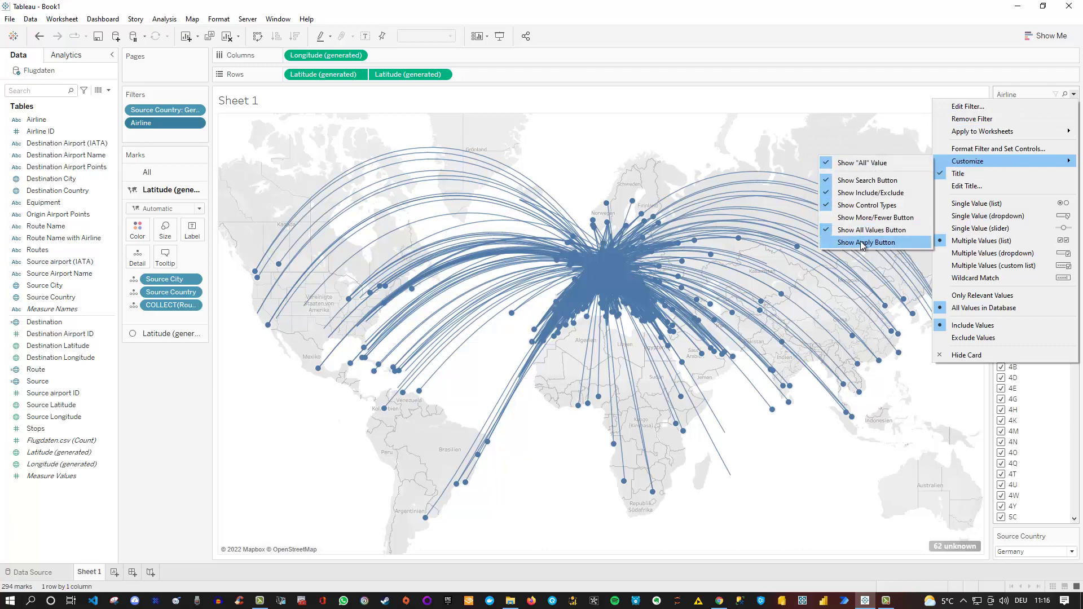
pyautogui.click(903, 241)
pyautogui.click(1074, 95)
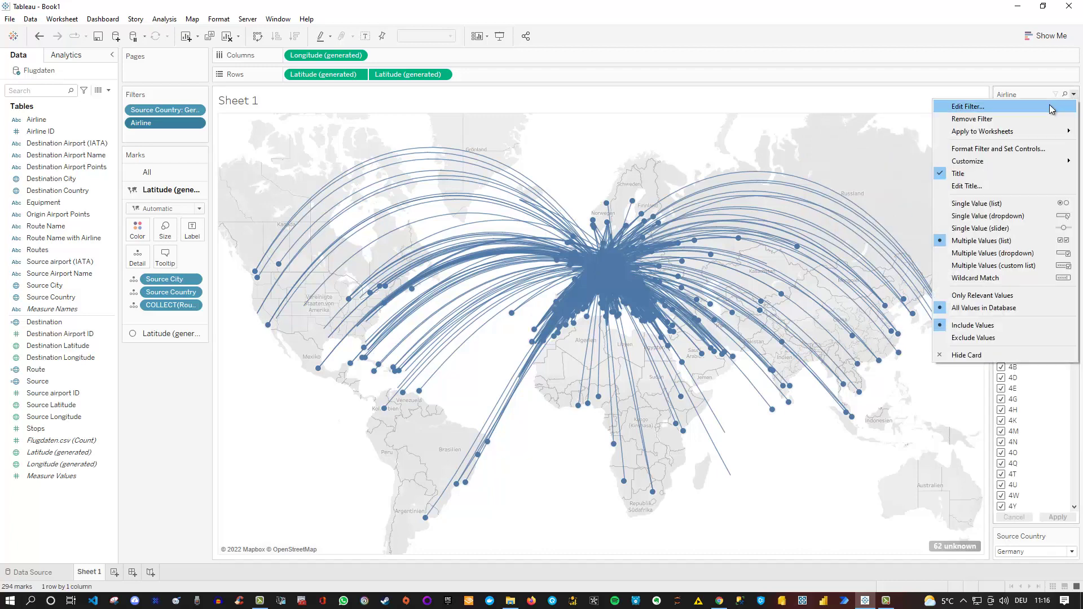
pyautogui.click(991, 252)
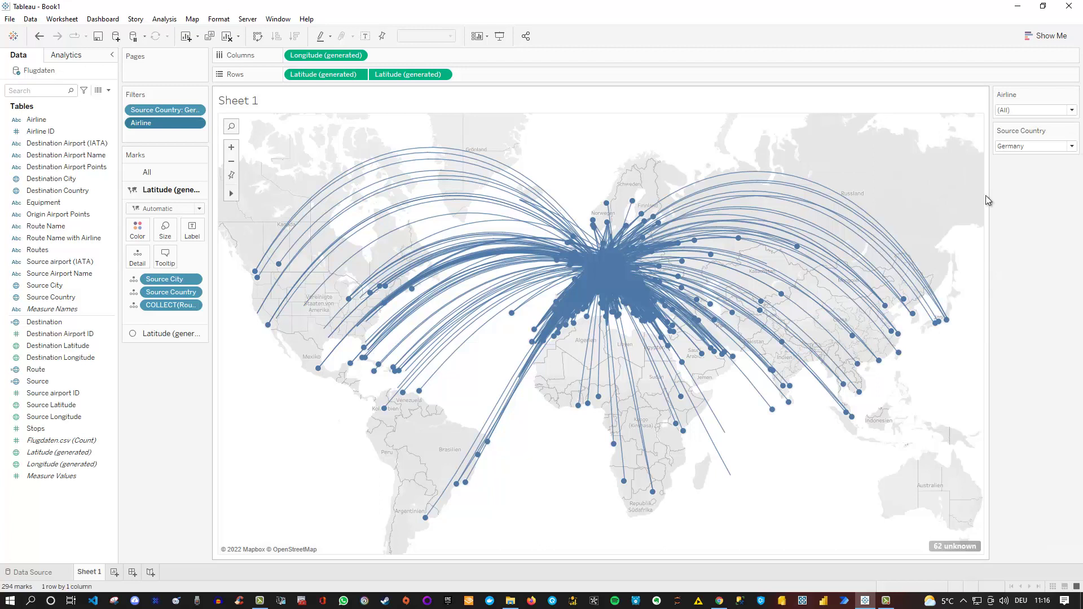
# Step: Try filtering the map to airline 2B, then undo back to all airlines
pyautogui.click(1032, 111)
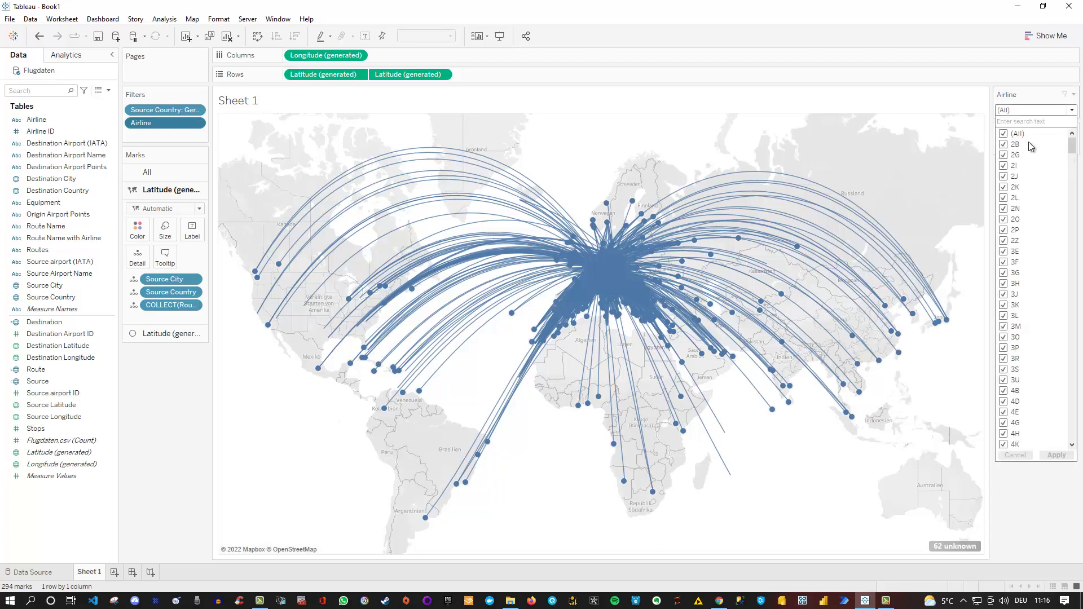
pyautogui.click(1003, 134)
pyautogui.click(1003, 145)
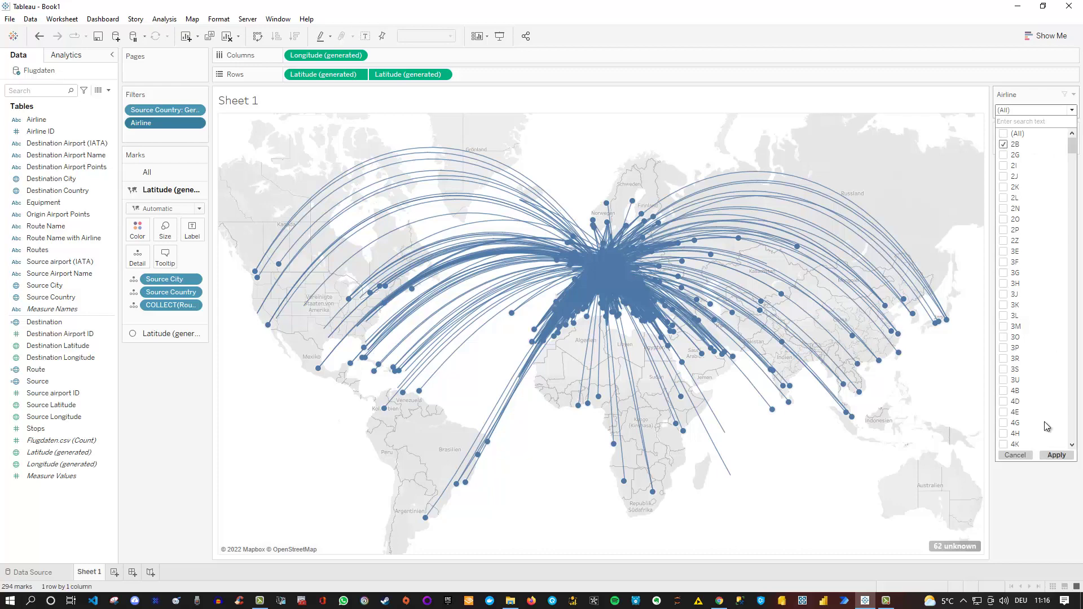
pyautogui.click(1053, 456)
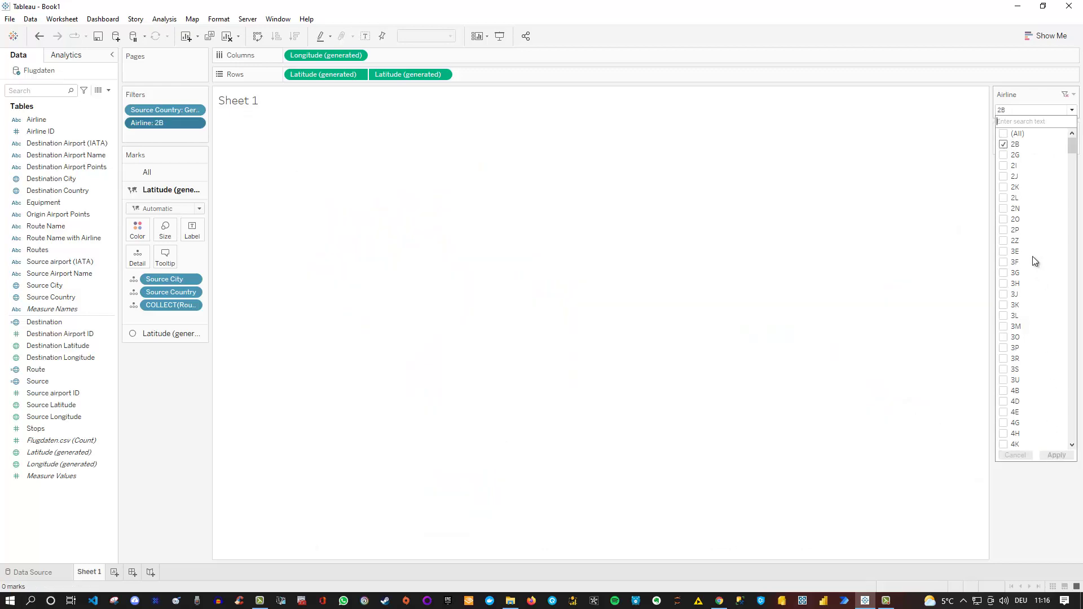
pyautogui.click(1018, 123)
pyautogui.click(1073, 94)
pyautogui.click(1073, 95)
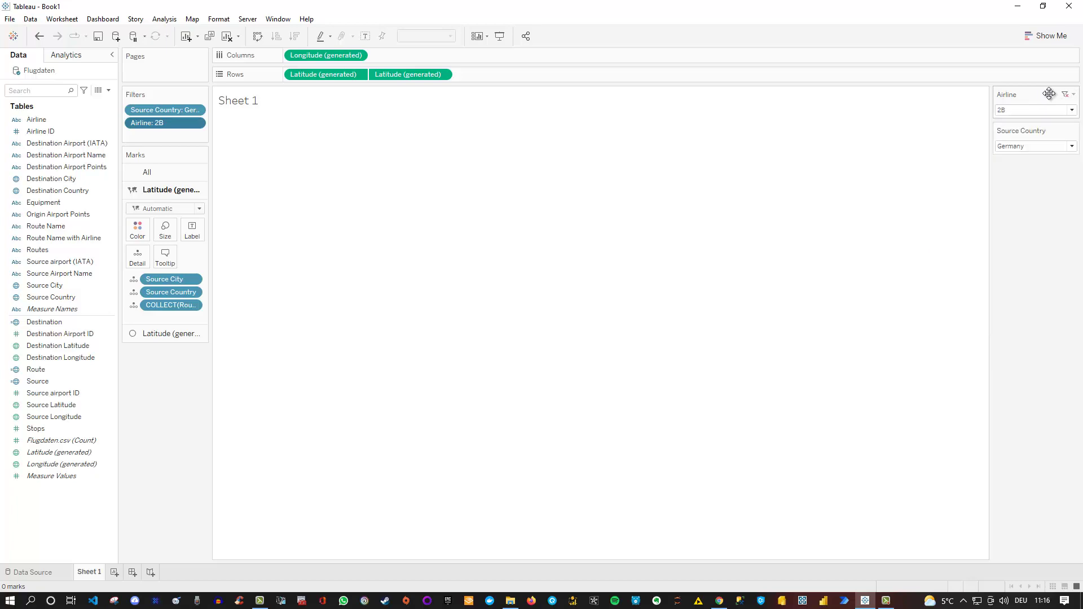
pyautogui.hotkey('ctrl', 'z')
# Step: Search 'lh' in the Airline dropdown, untick all, tick only LH and apply
pyautogui.click(1072, 110)
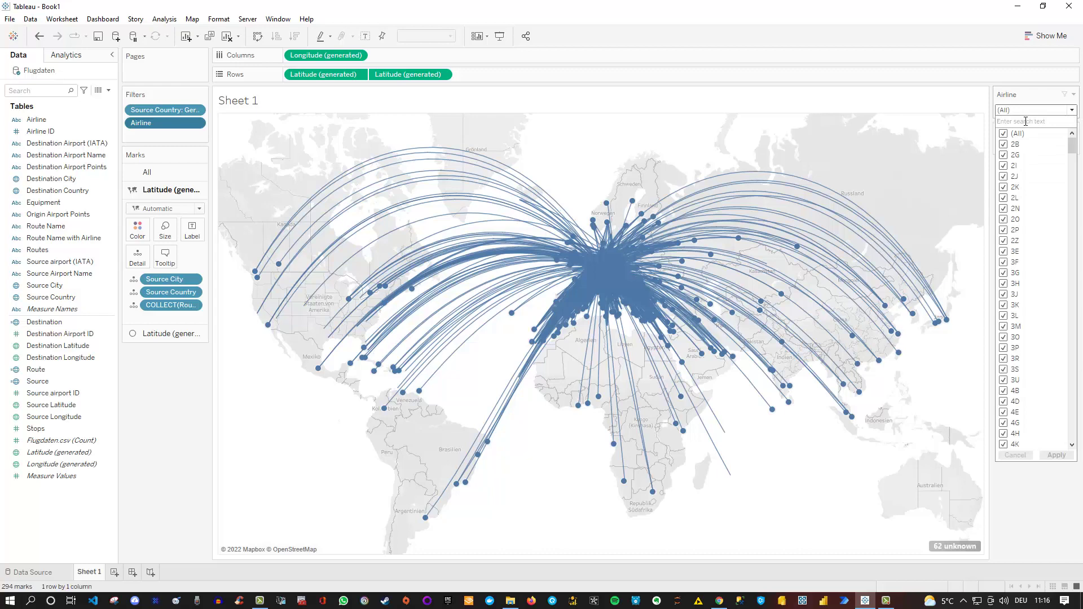
pyautogui.click(1025, 121)
pyautogui.write('lh')
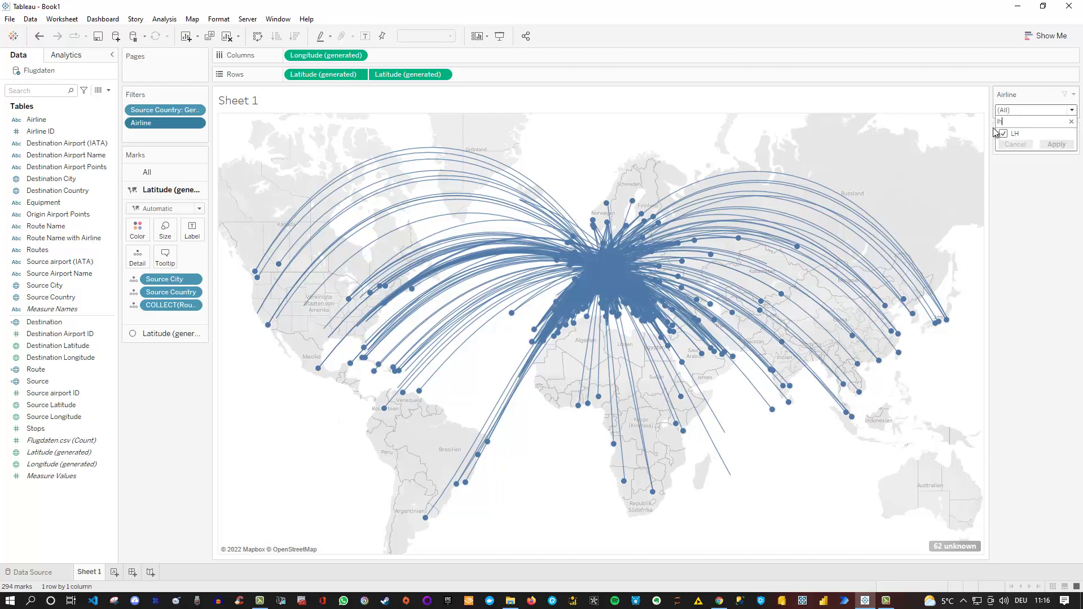
pyautogui.click(1071, 122)
pyautogui.click(1005, 134)
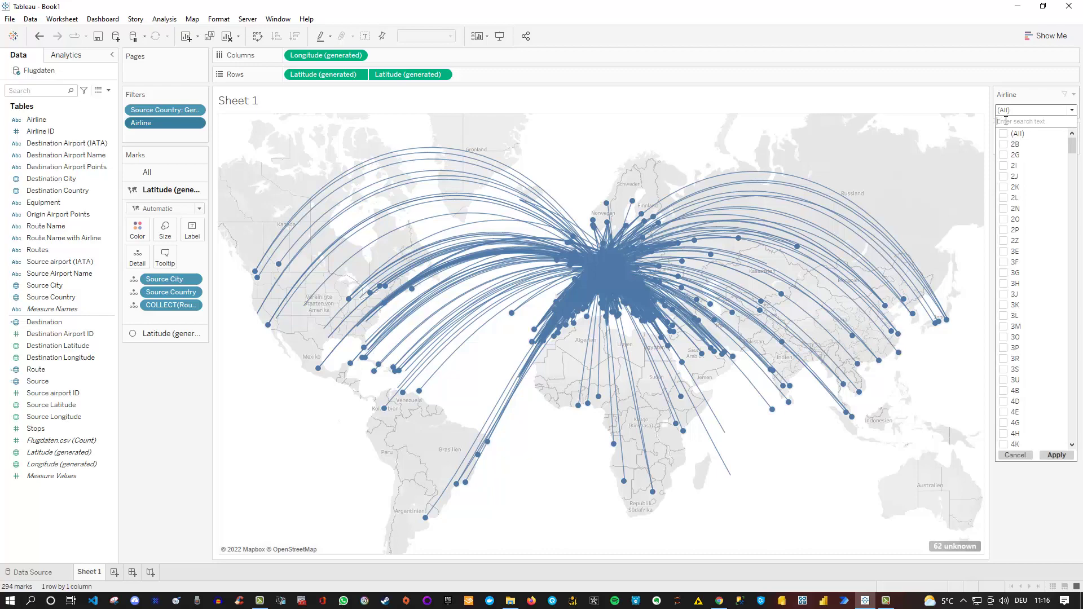
pyautogui.click(1005, 121)
pyautogui.write('lh')
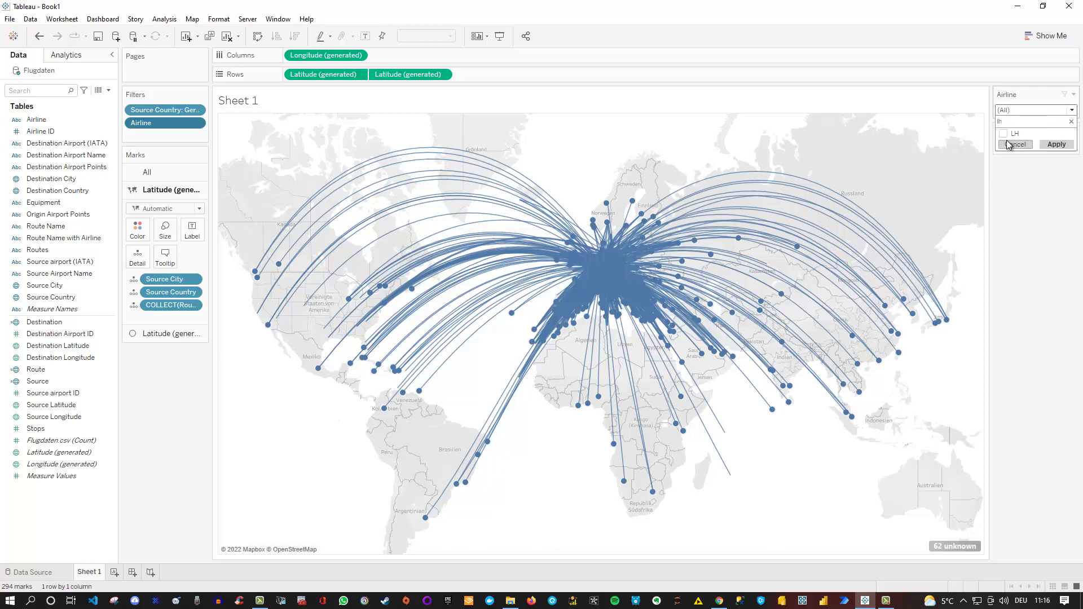
pyautogui.click(1004, 133)
pyautogui.click(1056, 144)
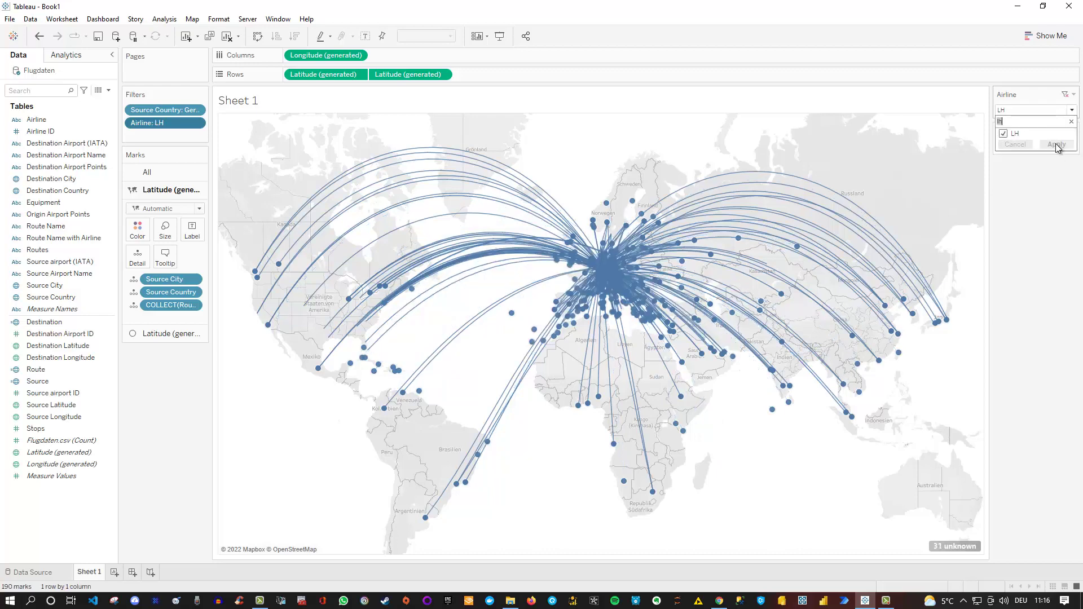
pyautogui.click(262, 381)
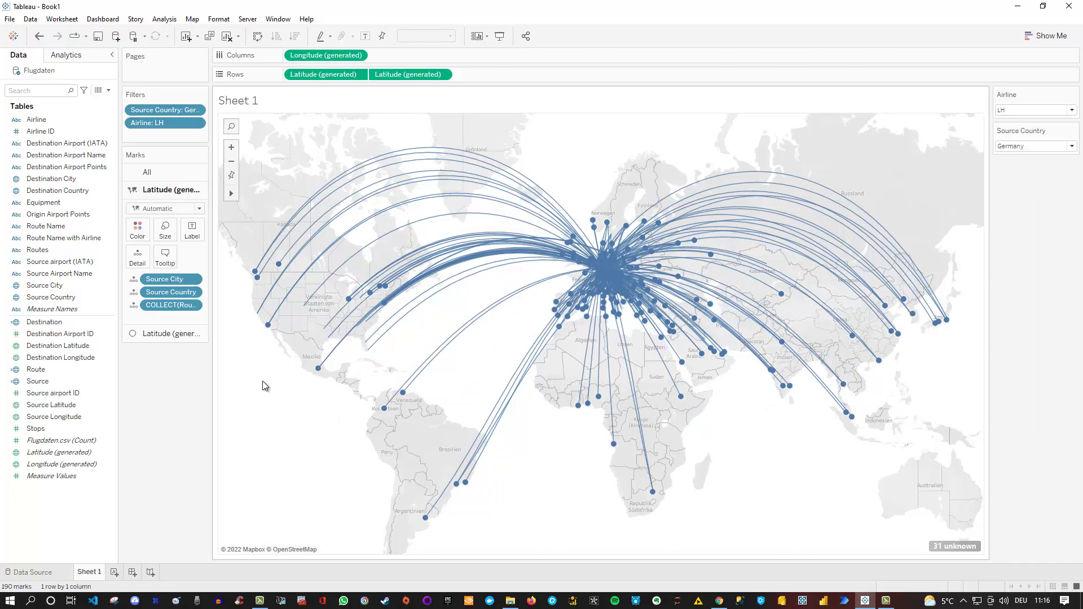
pyautogui.moveTo(583, 236)
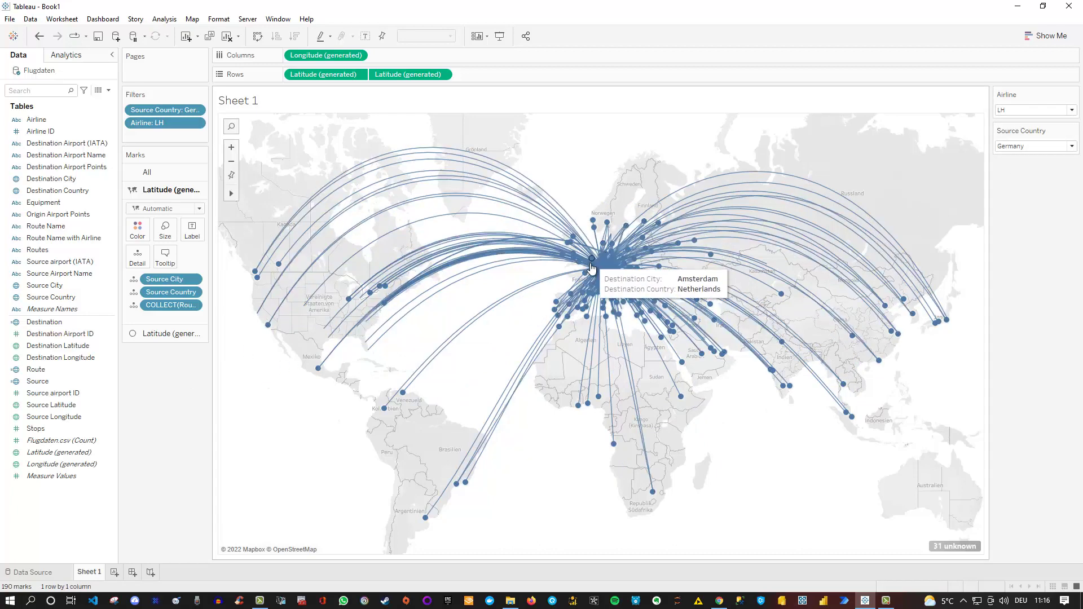
pyautogui.moveTo(664, 210)
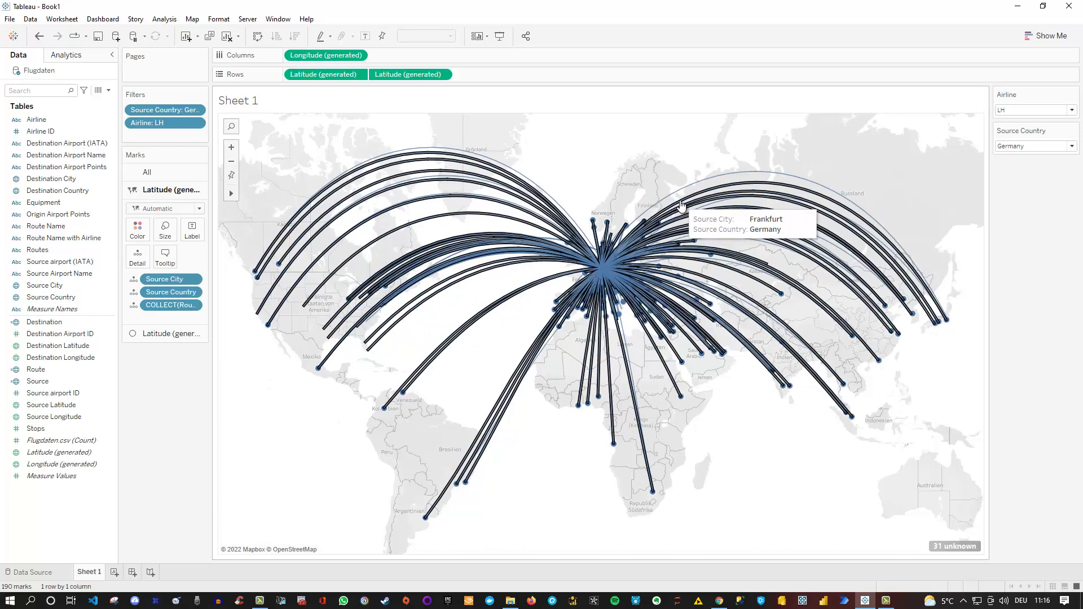
pyautogui.moveTo(587, 300)
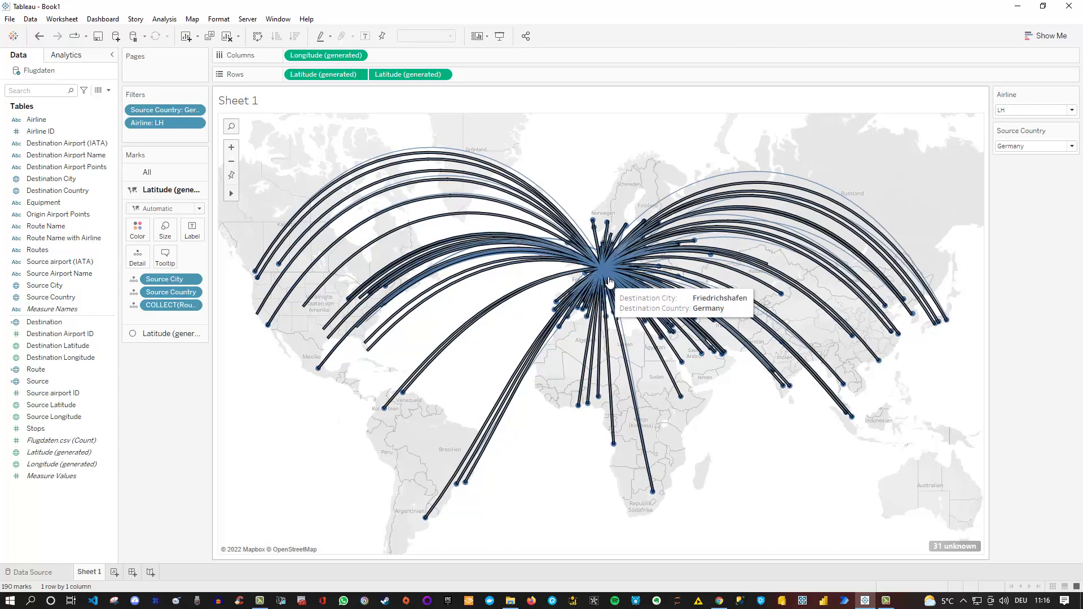
pyautogui.moveTo(610, 269)
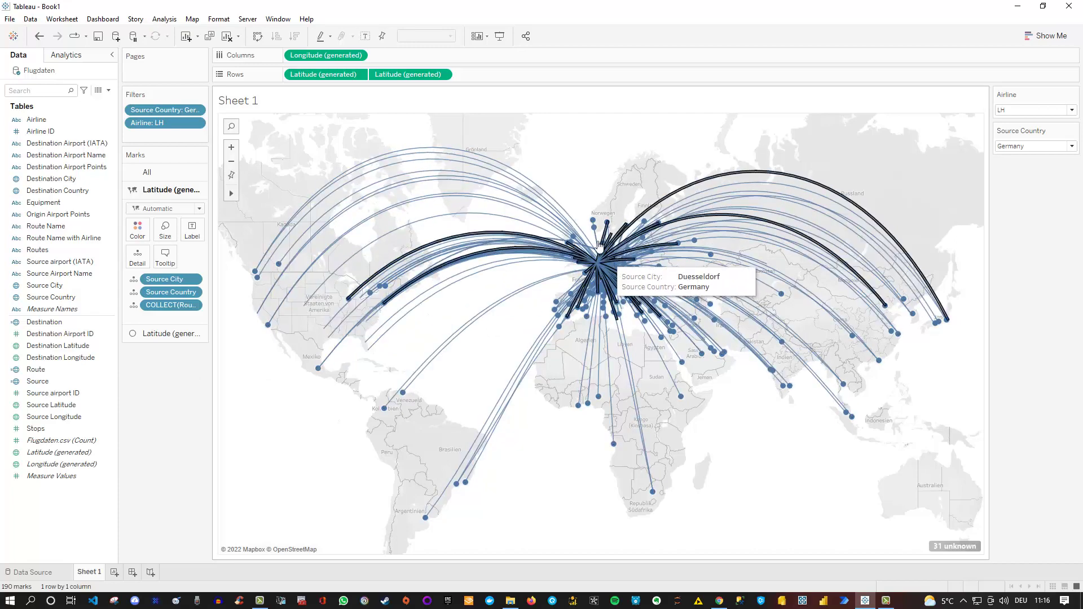
pyautogui.moveTo(527, 186)
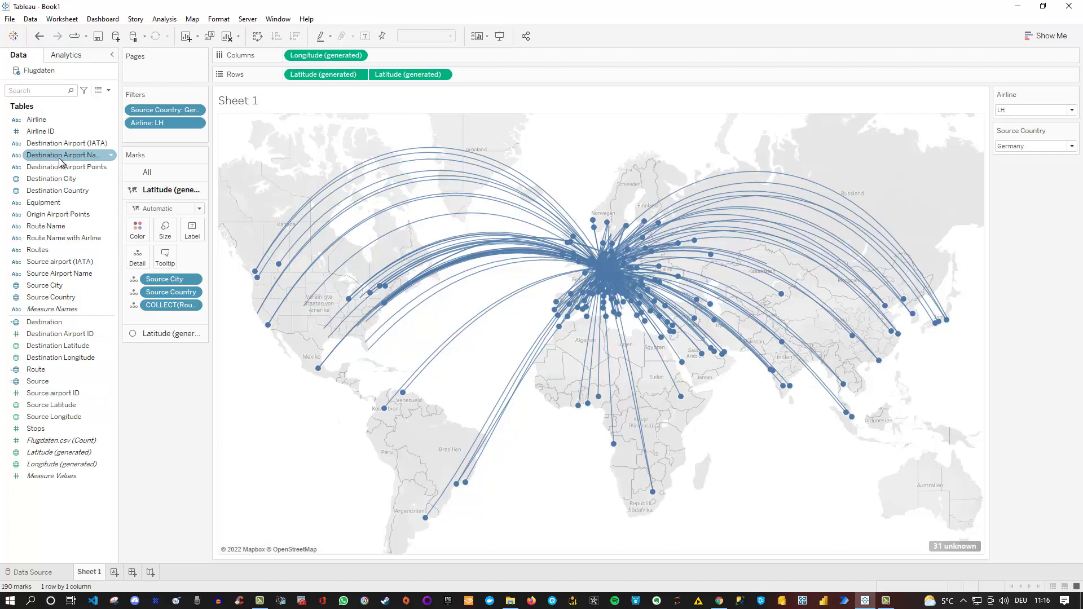
# Step: Add Destination City to the route tooltips as ATTR(Destination City)
pyautogui.moveTo(54, 180); pyautogui.dragTo(166, 261)
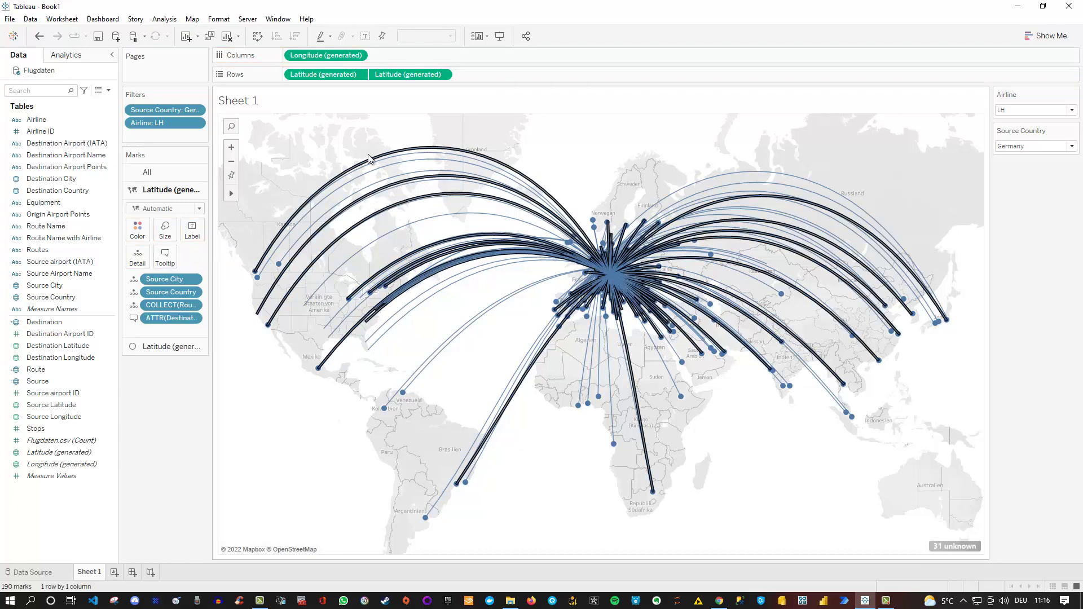
pyautogui.moveTo(413, 152)
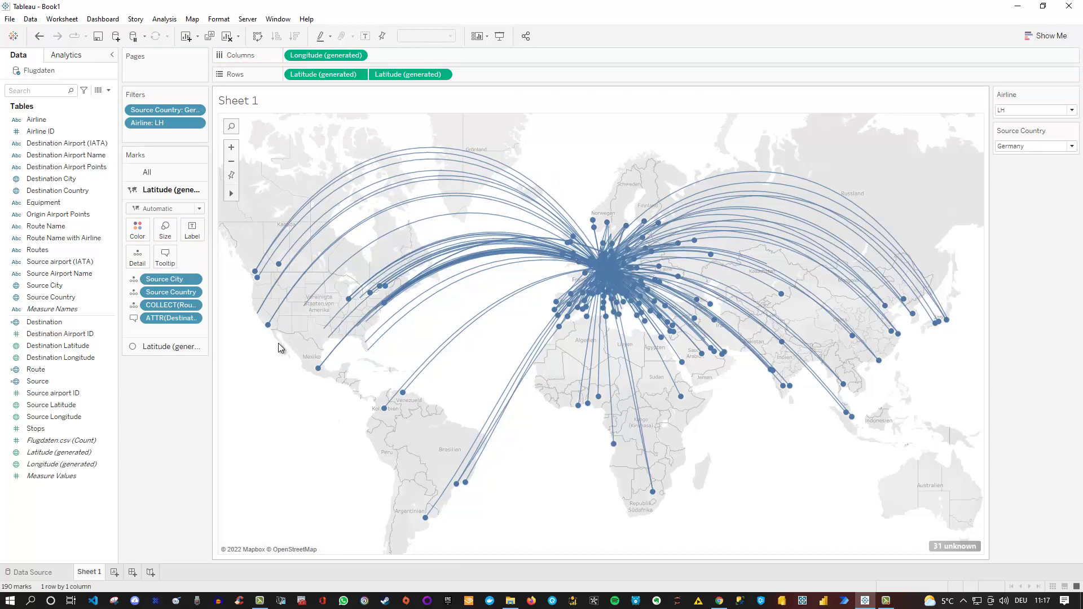